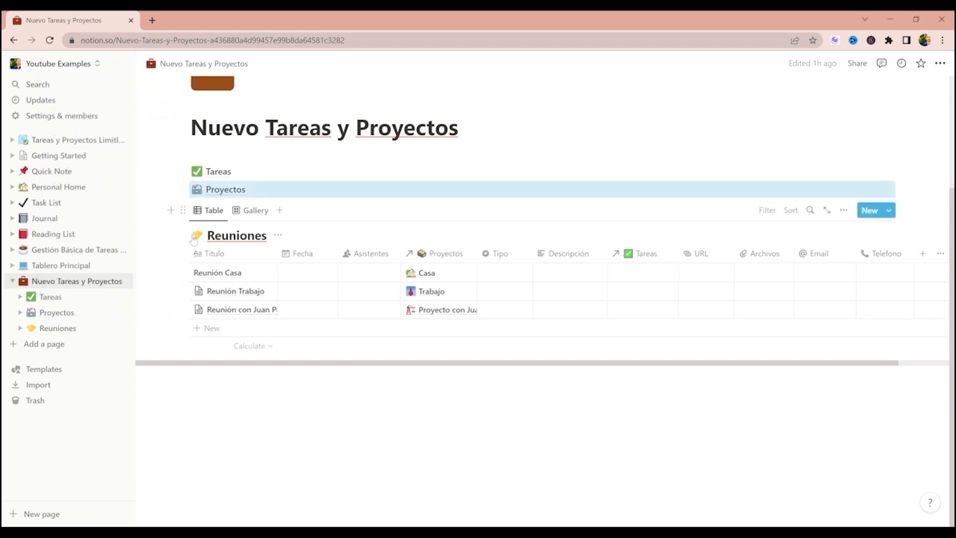
Step: Turn the inline Reuniones database into a page link below Proyectos
click(182, 211)
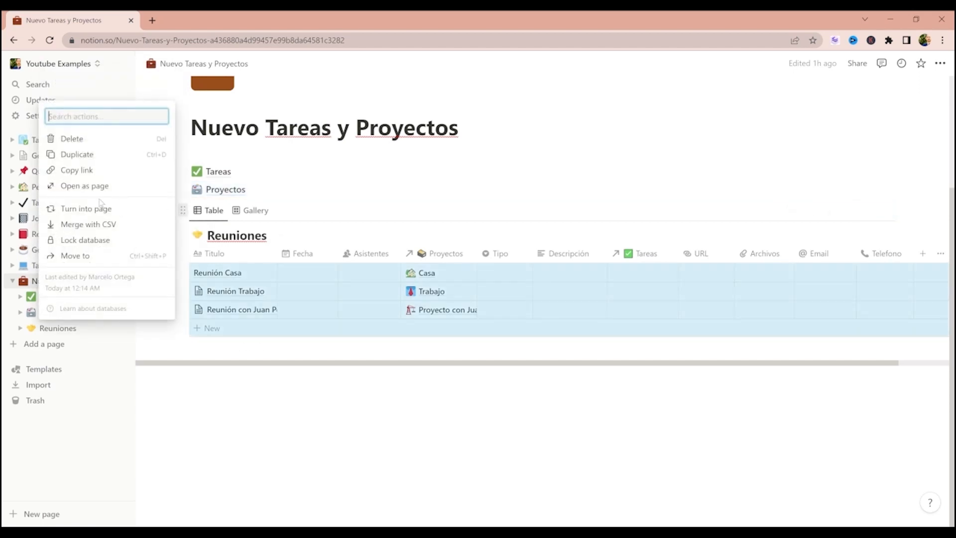
click(97, 207)
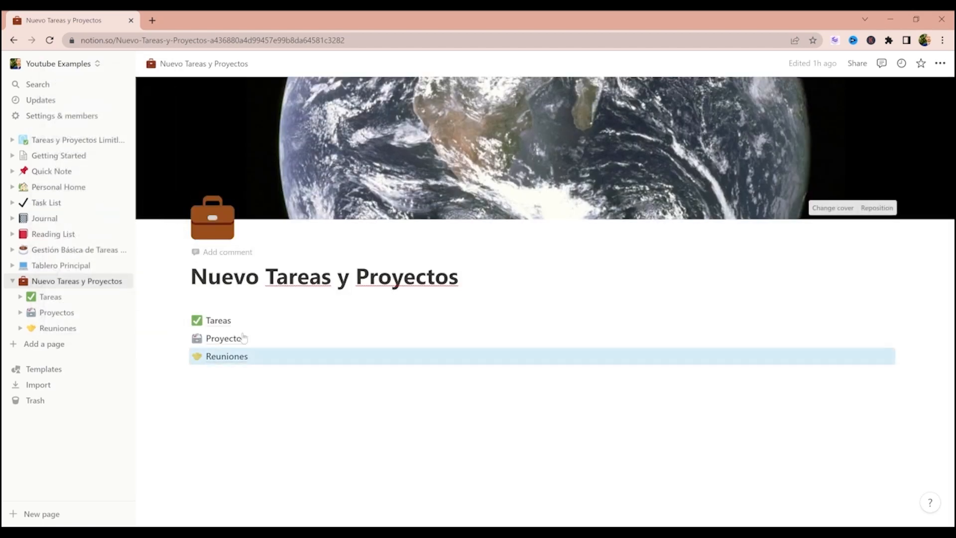
click(235, 379)
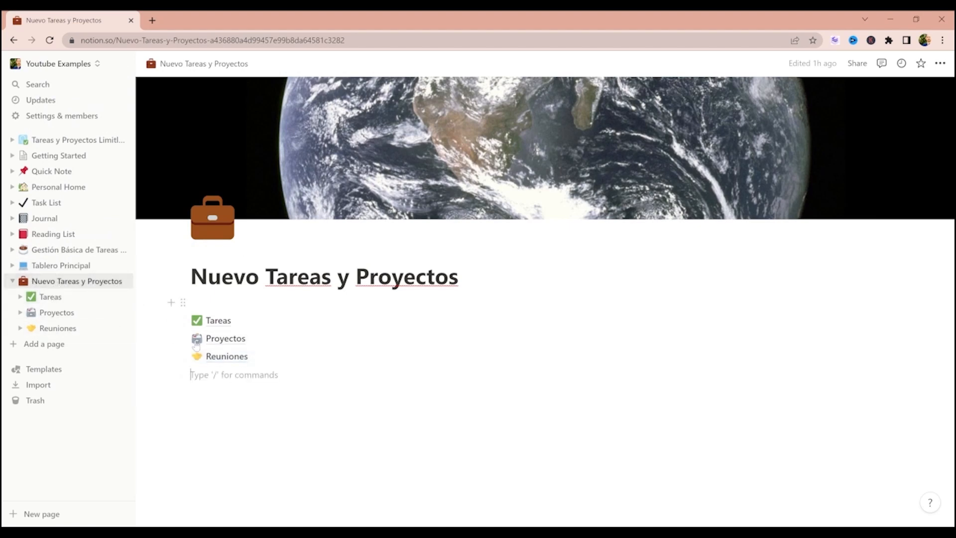
Step: View the full Proyectos database page and return to the Nuevo Tareas y Proyectos page
click(231, 340)
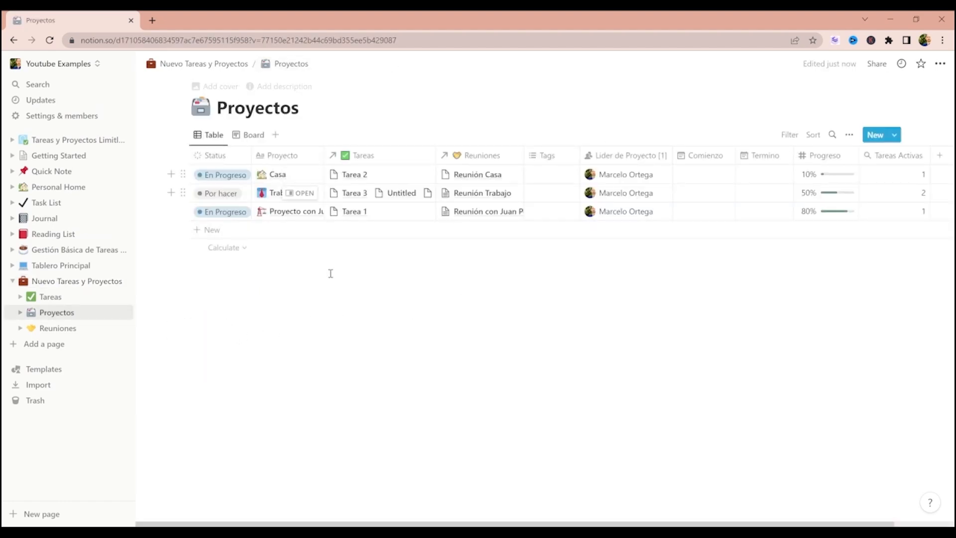
click(204, 64)
Step: Add two empty lines below the Reuniones page link
click(280, 415)
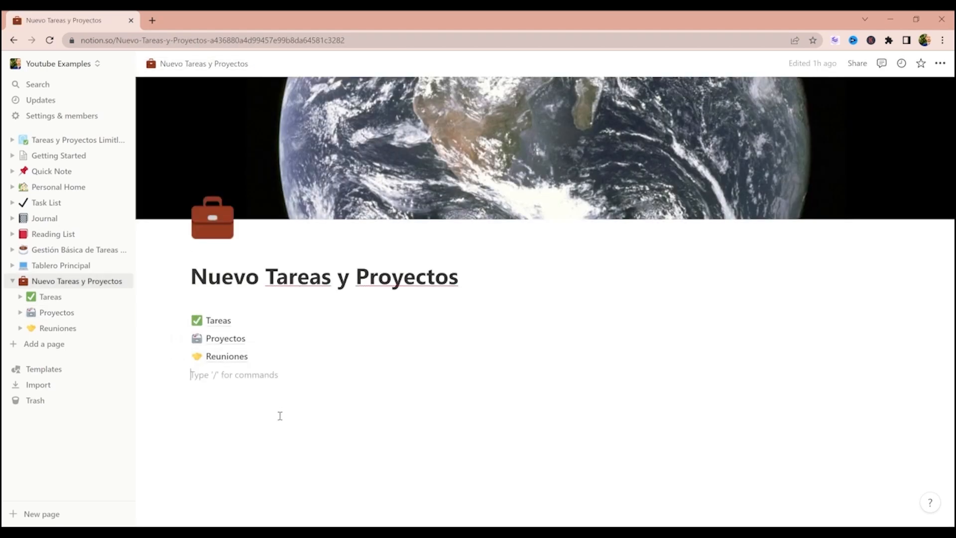
key(Return)
key(Return)
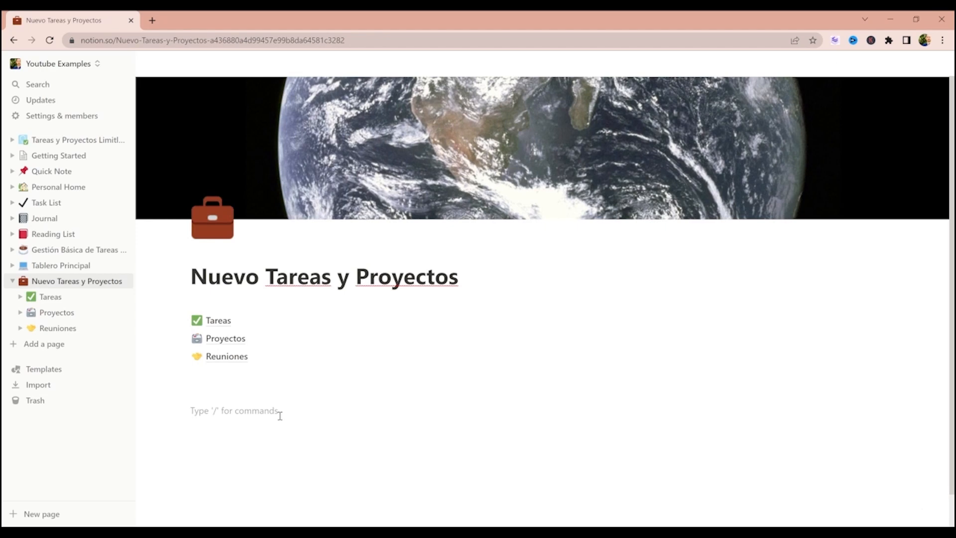
Step: Insert a toggle list titled "Navegación" above the Tareas link and expand it
click(204, 304)
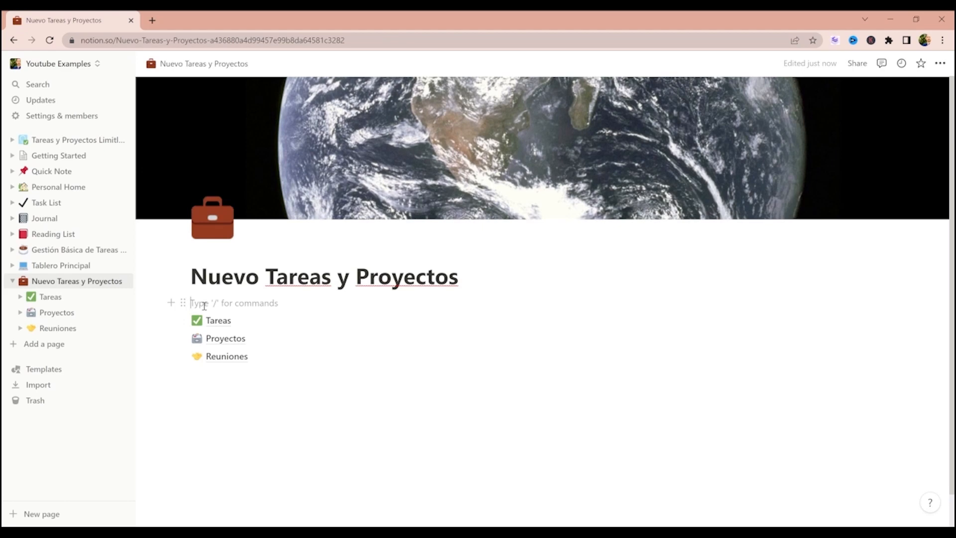
text(/t)
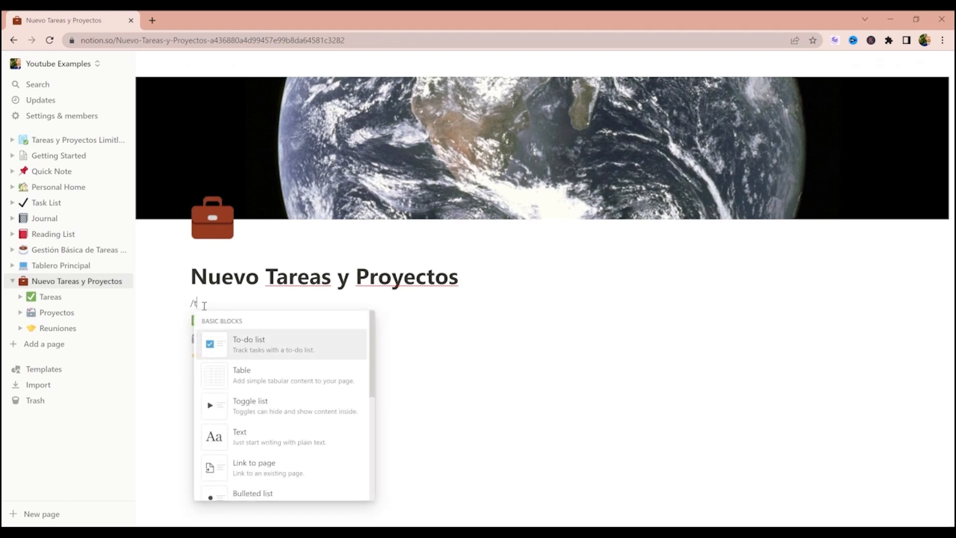
text(oggl)
key(Return)
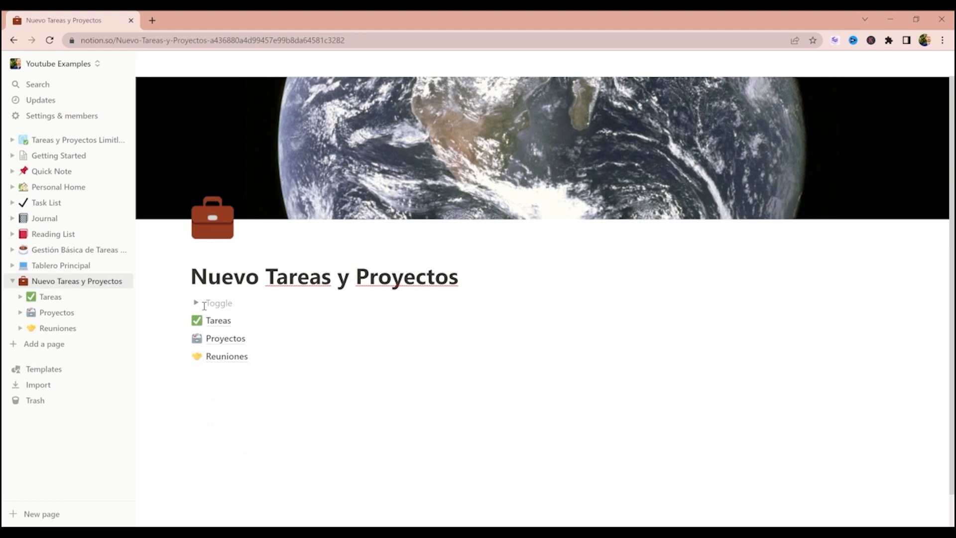
text(Navegación)
click(196, 303)
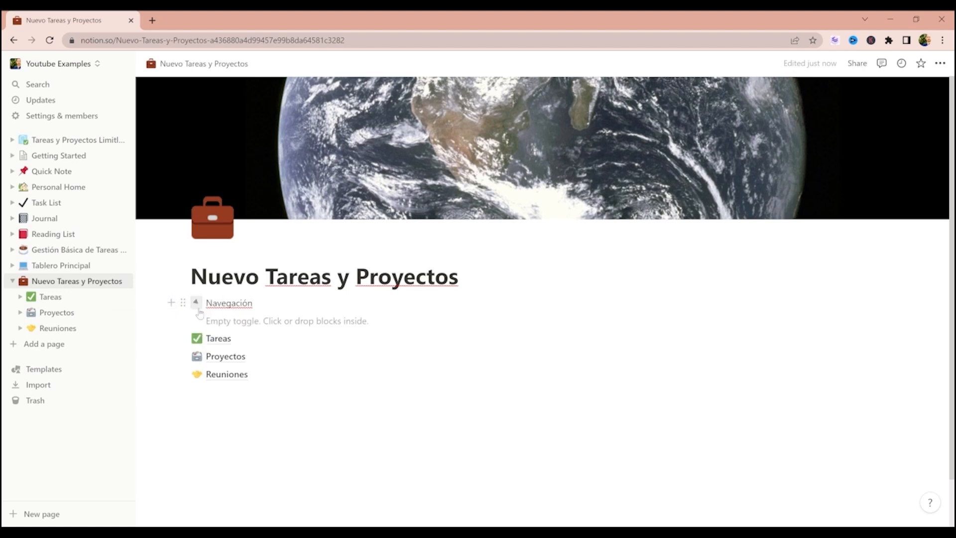
Step: Move the Tareas, Proyectos and Reuniones links into the Navegación toggle and make its title bold
drag(156, 338, 240, 386)
drag(182, 338, 220, 323)
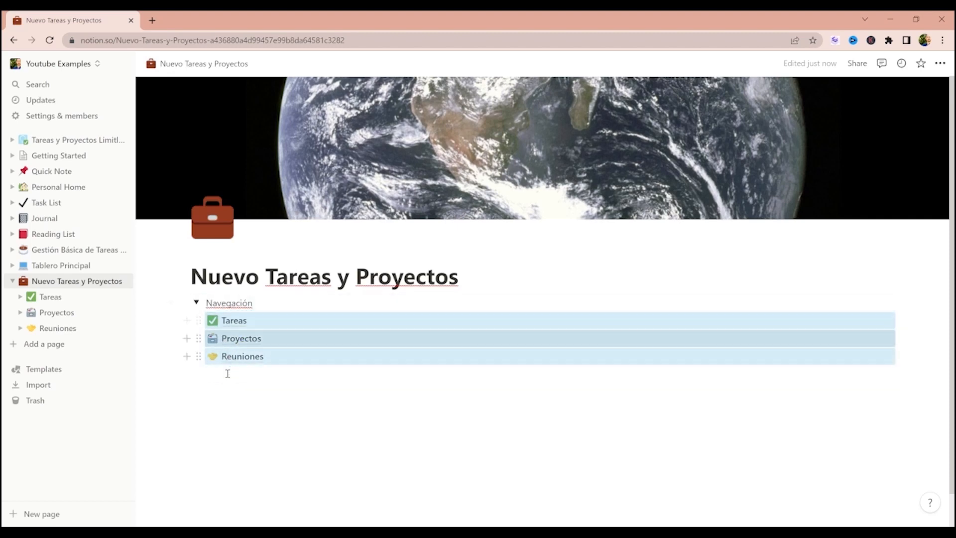
double_click(222, 303)
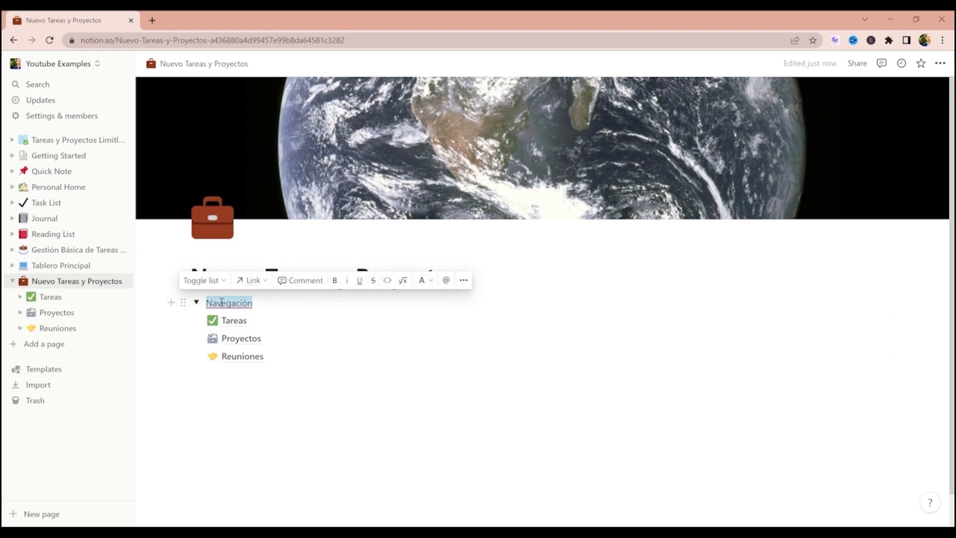
click(231, 411)
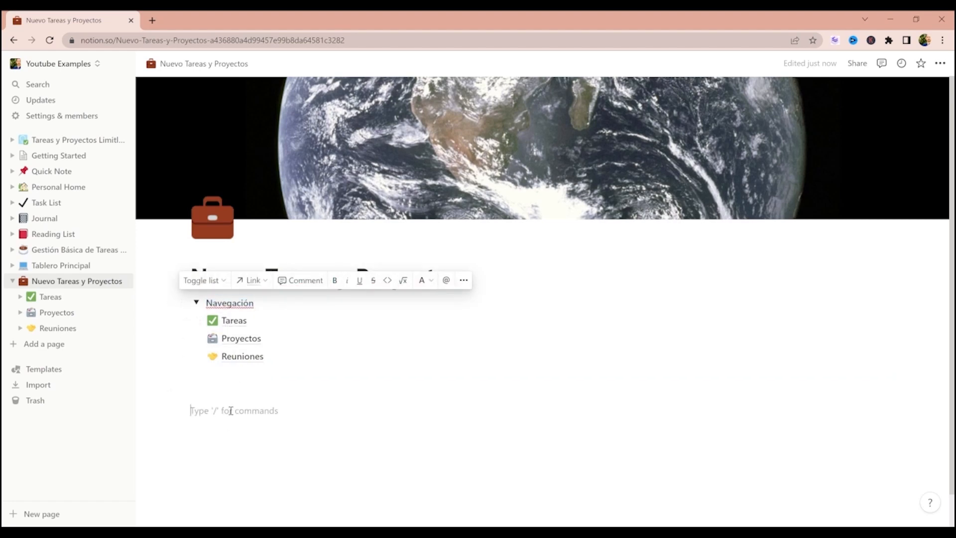
Step: Insert a compass emoji before the Navegación title and collapse the toggle
click(206, 303)
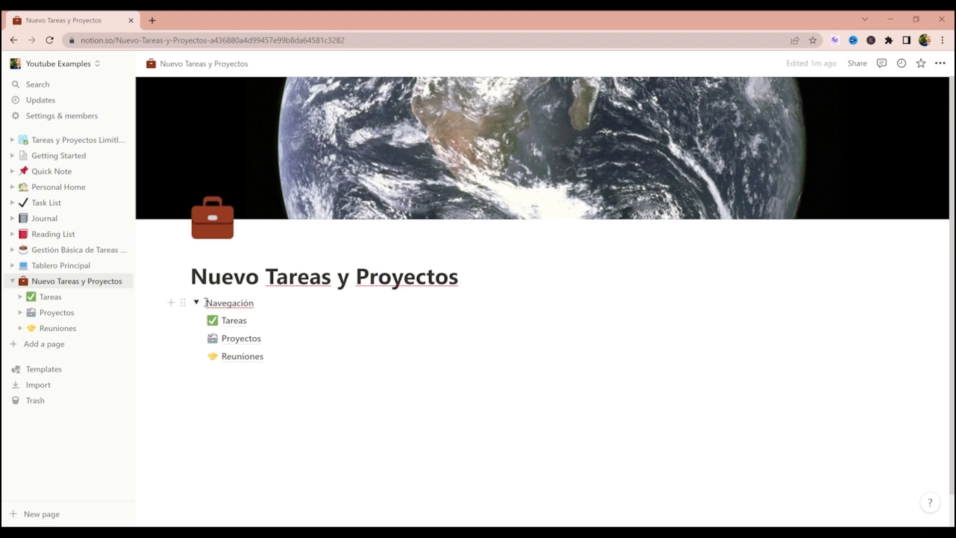
text(:compas)
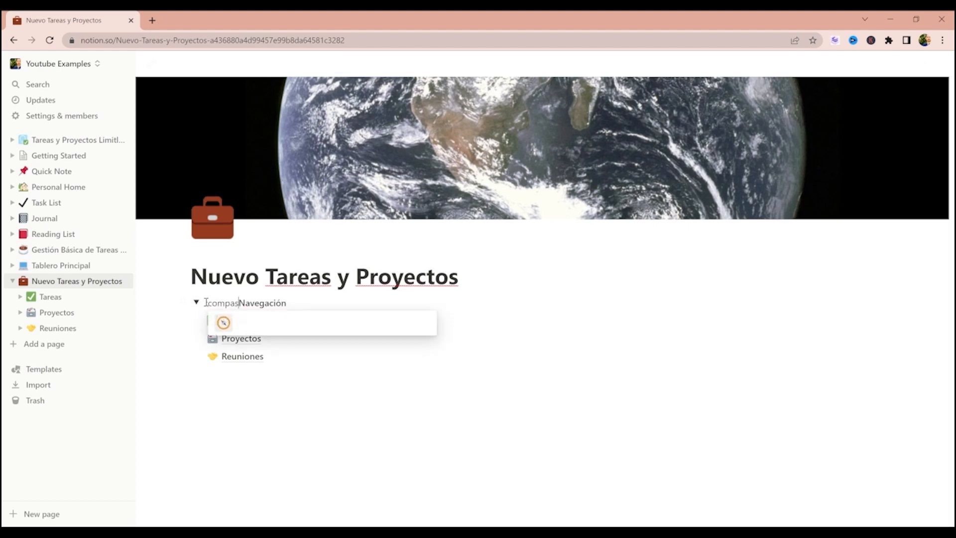
click(223, 323)
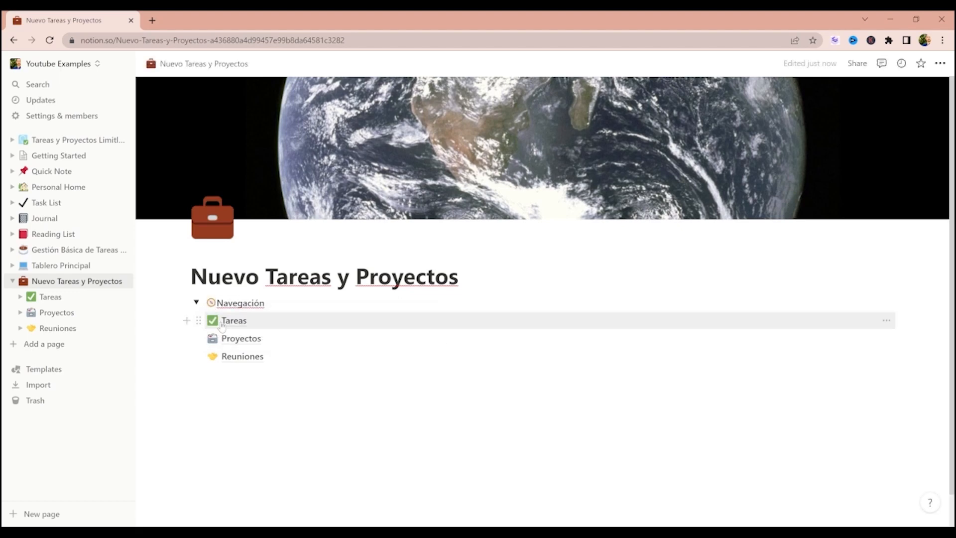
click(196, 302)
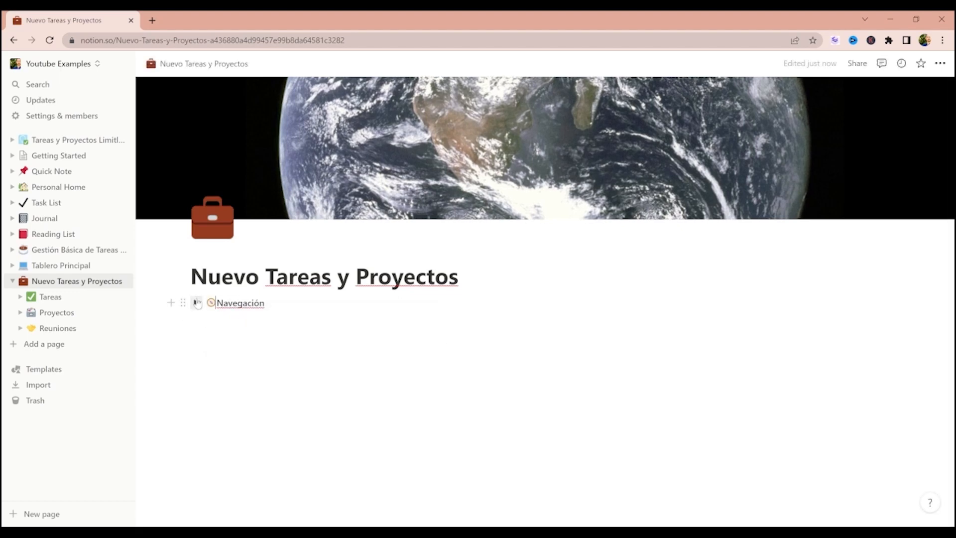
Step: Insert a linked view of the Proyectos database below the Navegación toggle, copying its existing Board view
click(210, 339)
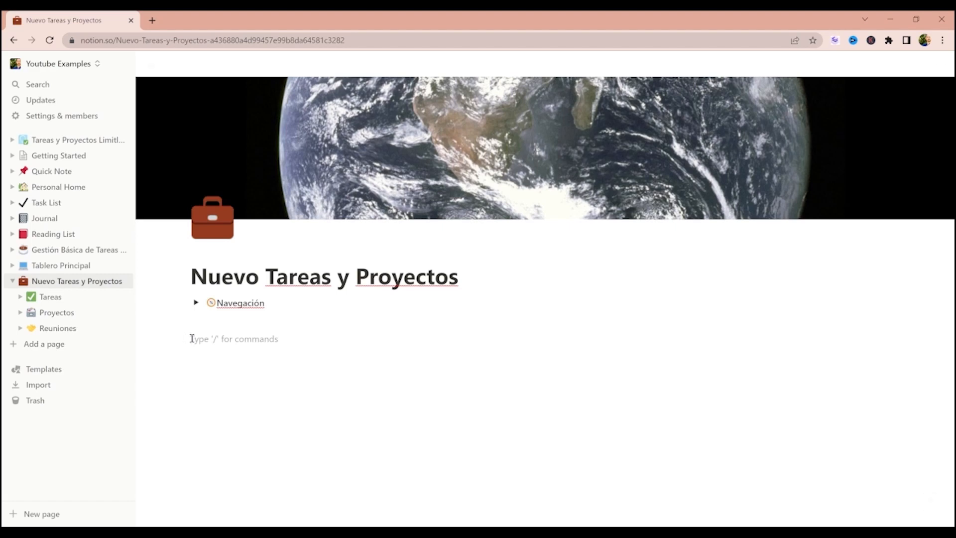
text(/)
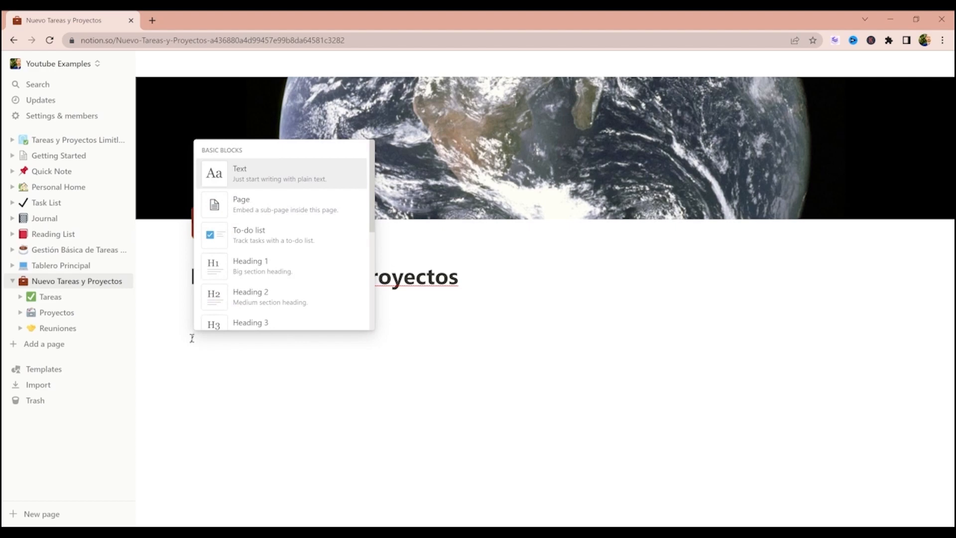
text(linked)
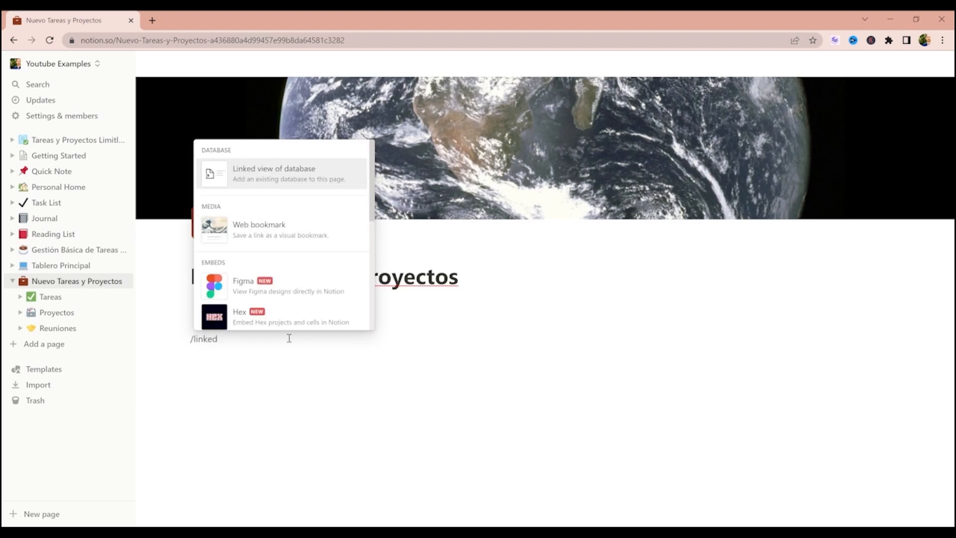
click(282, 179)
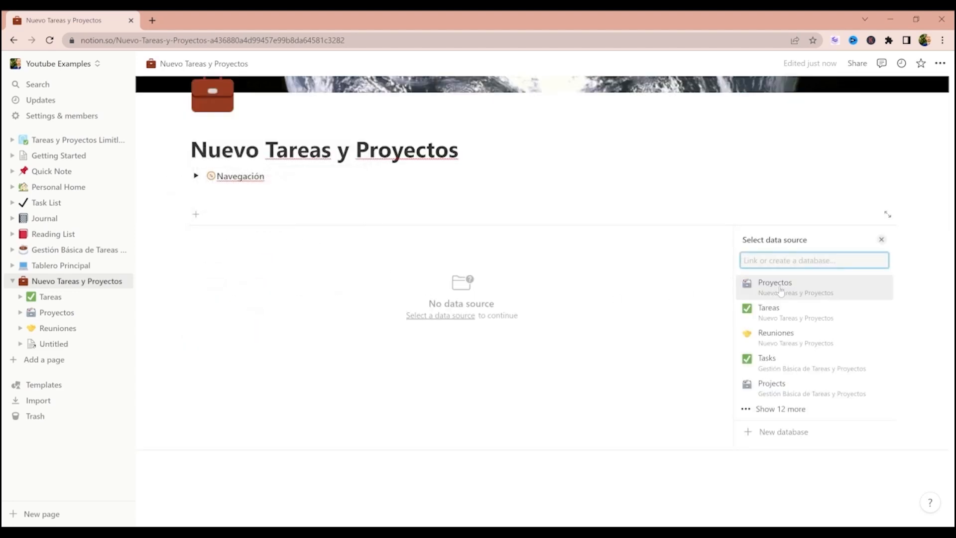
click(781, 292)
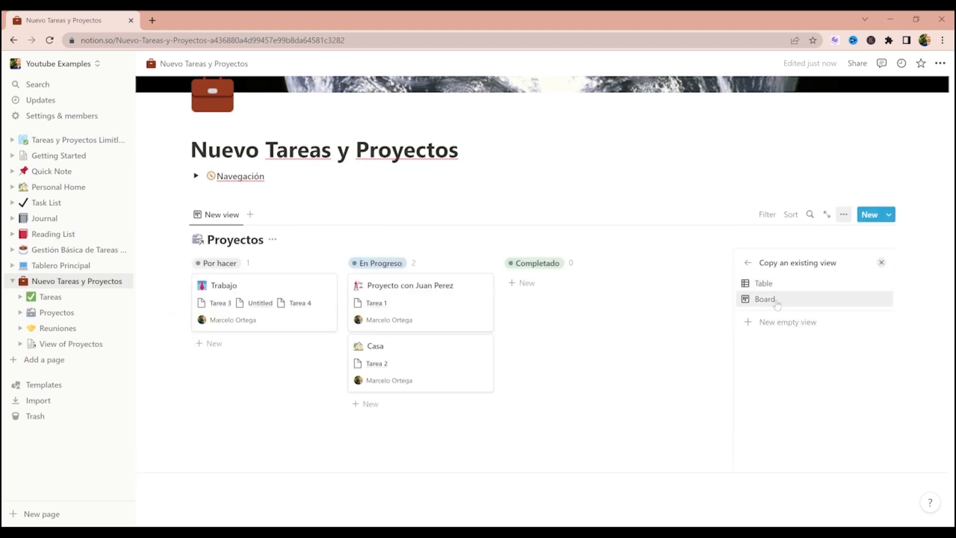
click(780, 288)
click(781, 300)
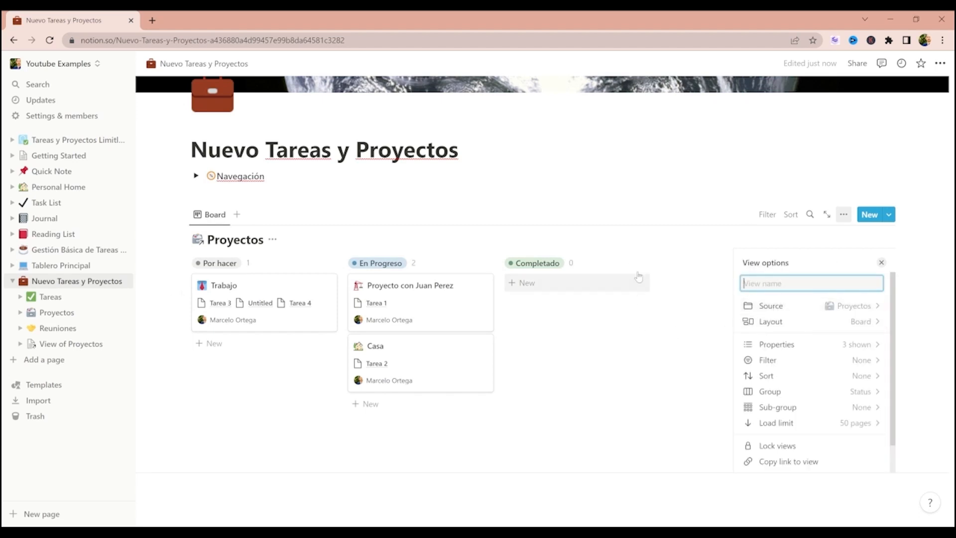
click(625, 239)
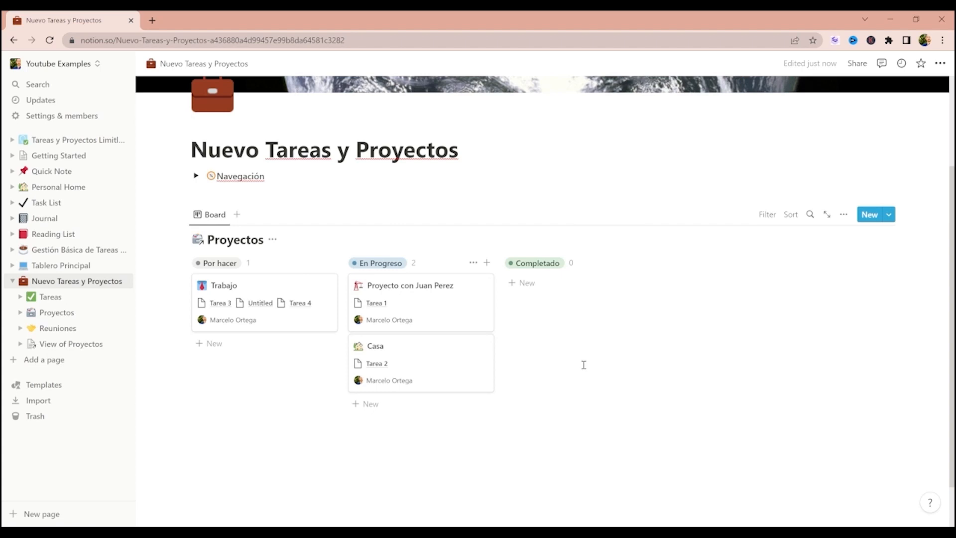
Step: Insert a linked view of the Tareas database below the Proyectos board, copying its existing Calendario view
scroll(264, 410, down, 1)
click(235, 398)
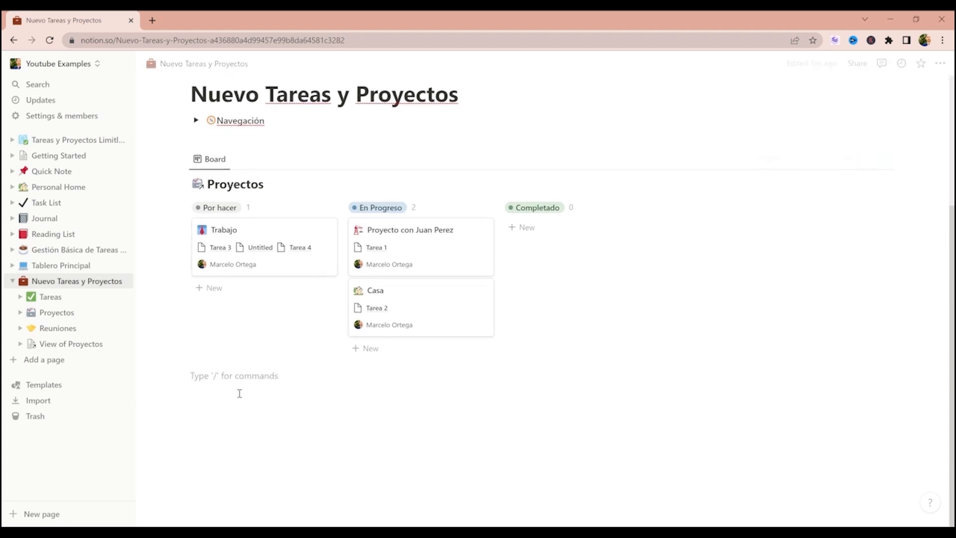
text(/)
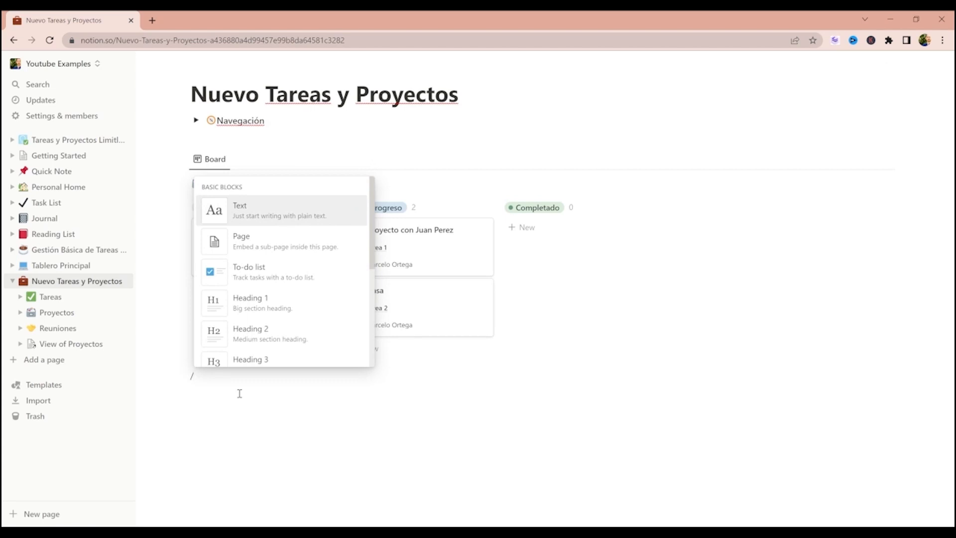
text(linked)
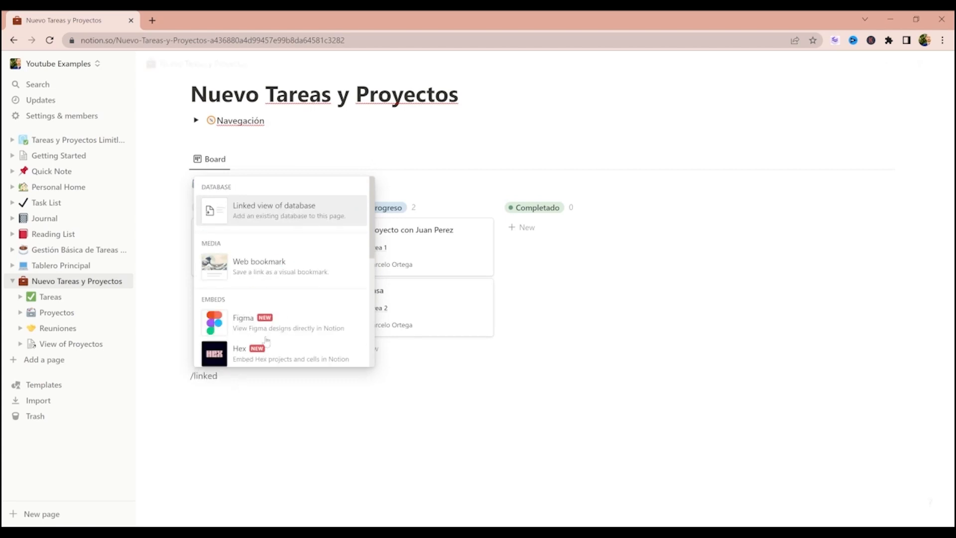
click(277, 217)
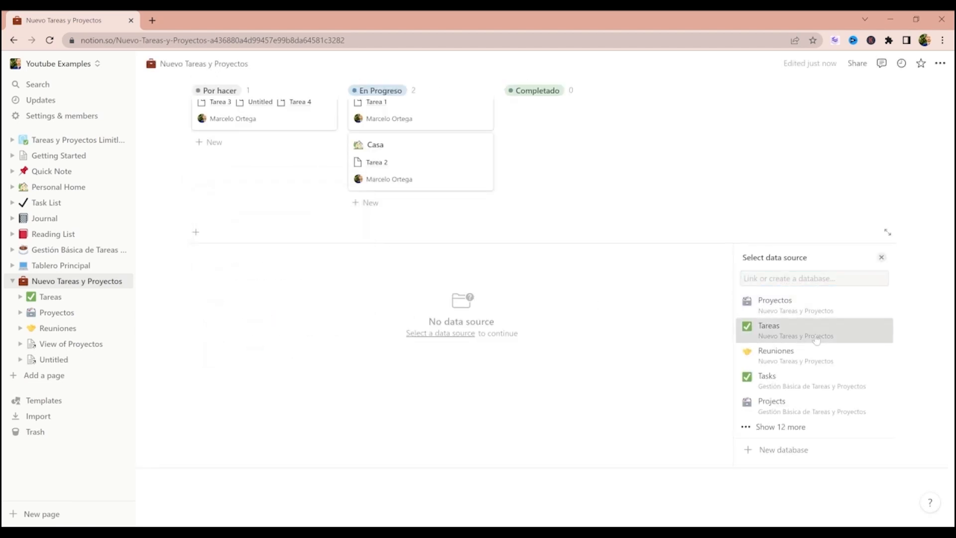
click(816, 339)
click(788, 333)
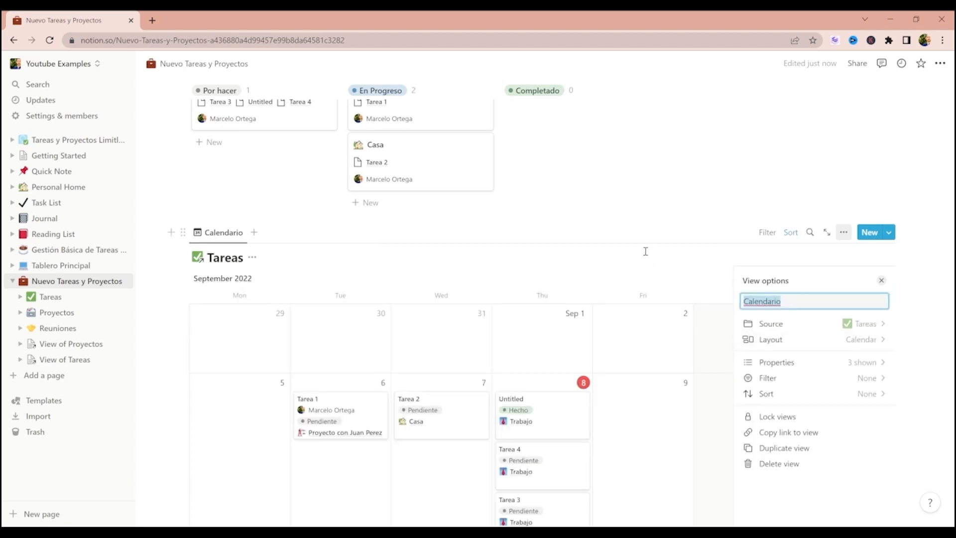
click(644, 257)
click(644, 257)
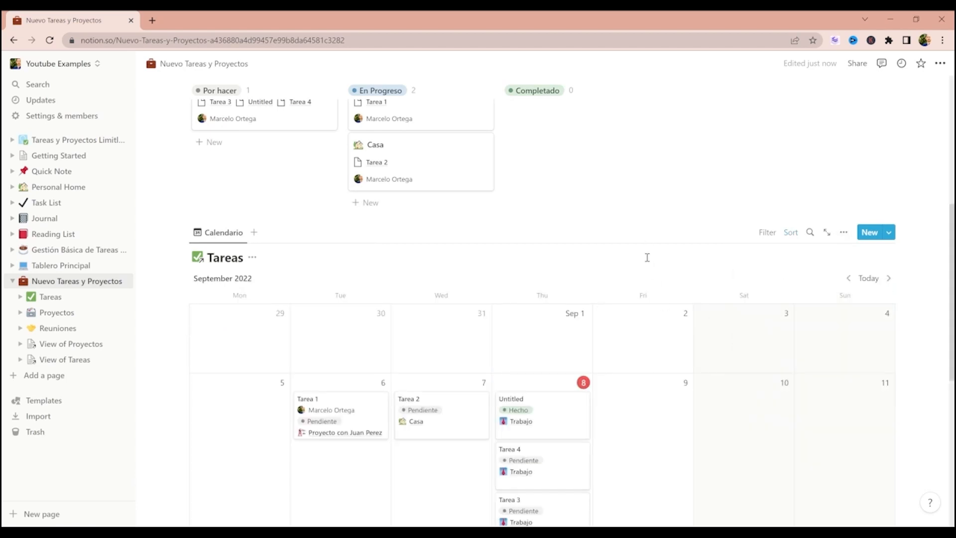
Step: Examine the layout of the Tareas calendar and the Proyectos board on the page
scroll(655, 262, down, 3)
scroll(656, 266, down, 3)
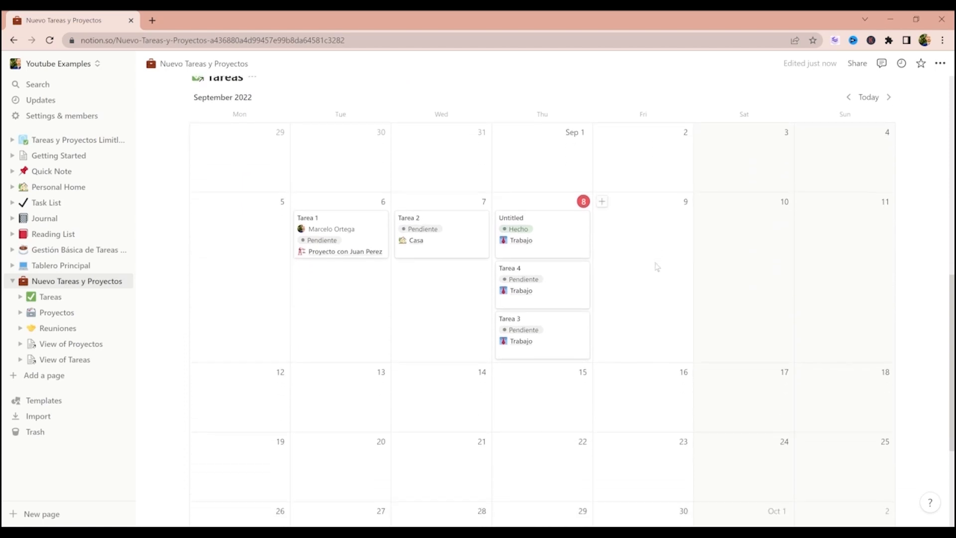
scroll(657, 267, up, 2)
scroll(656, 267, up, 1)
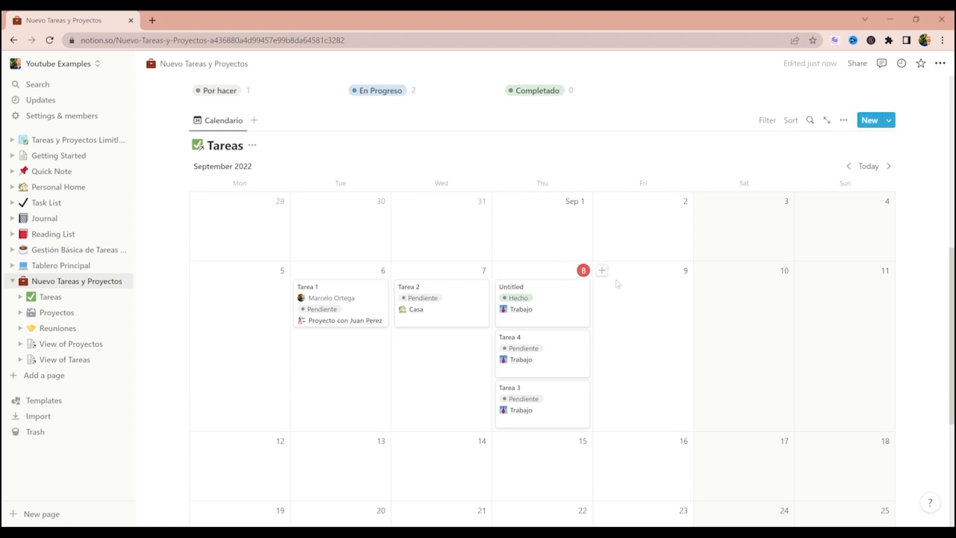
scroll(623, 286, up, 3)
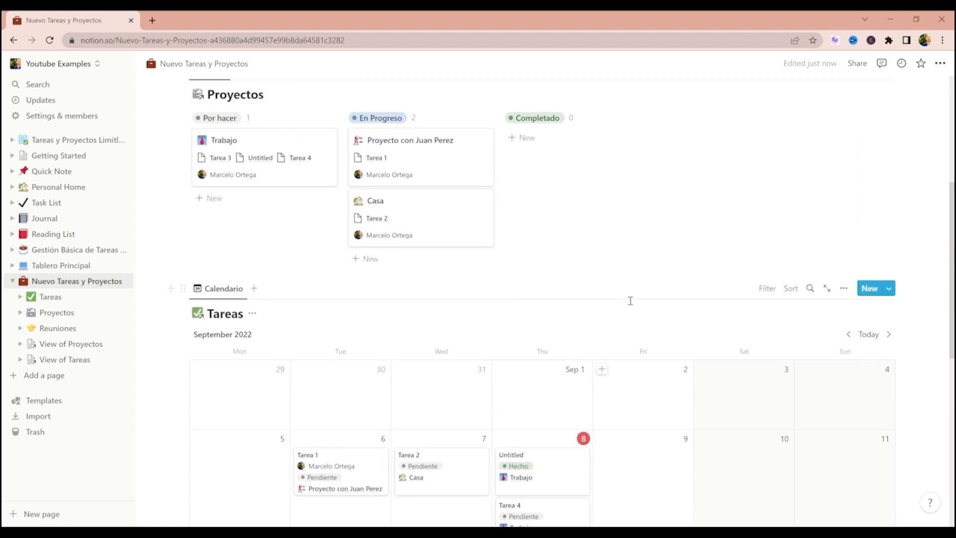
scroll(630, 300, down, 1)
scroll(630, 301, down, 2)
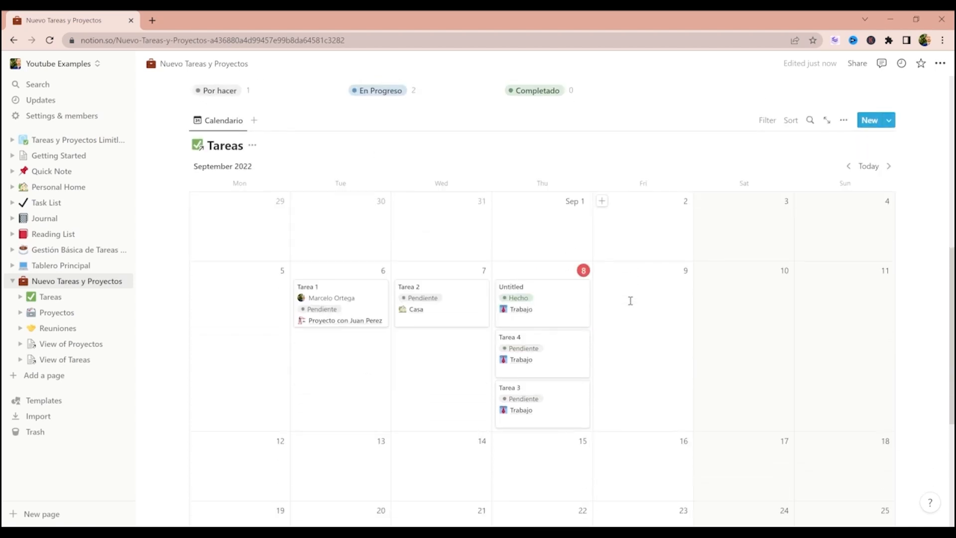
scroll(678, 374, up, 4)
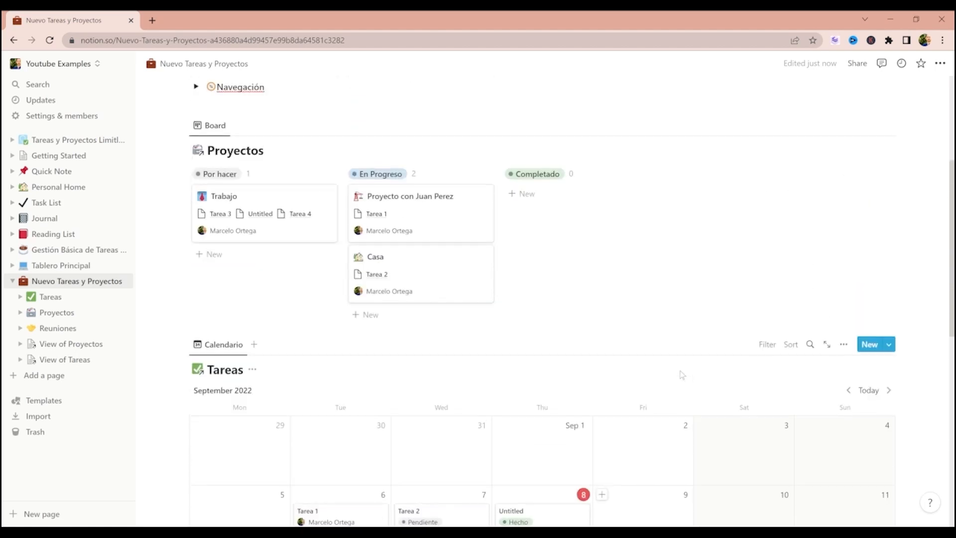
Step: Insert a linked view of the Reuniones database between the Navegación toggle and the Proyectos board, copying its existing Gallery view
scroll(680, 372, up, 2)
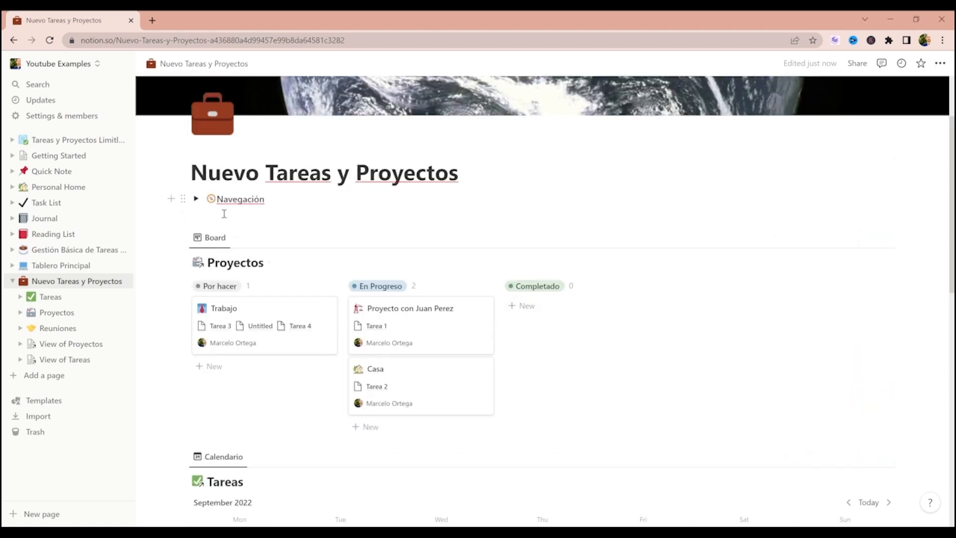
key(Return)
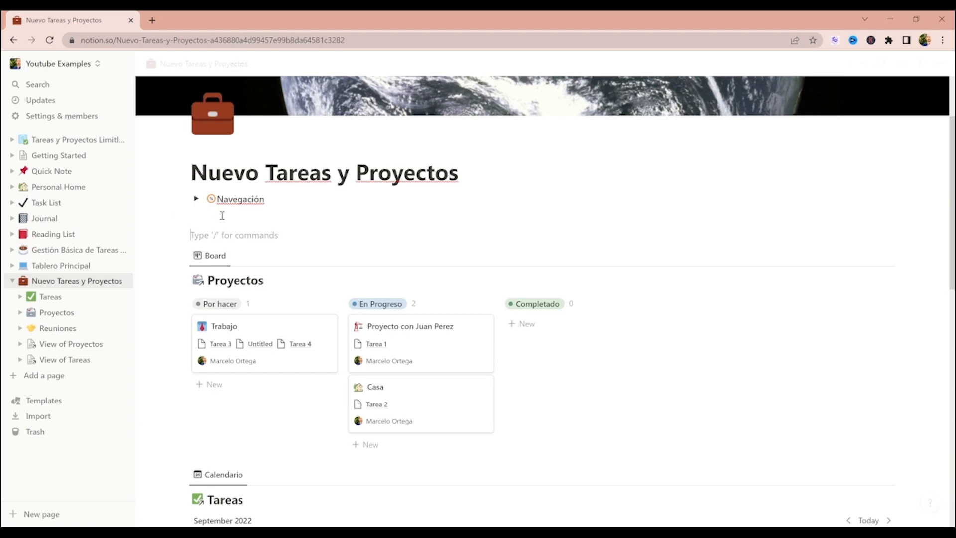
click(222, 216)
key(Return)
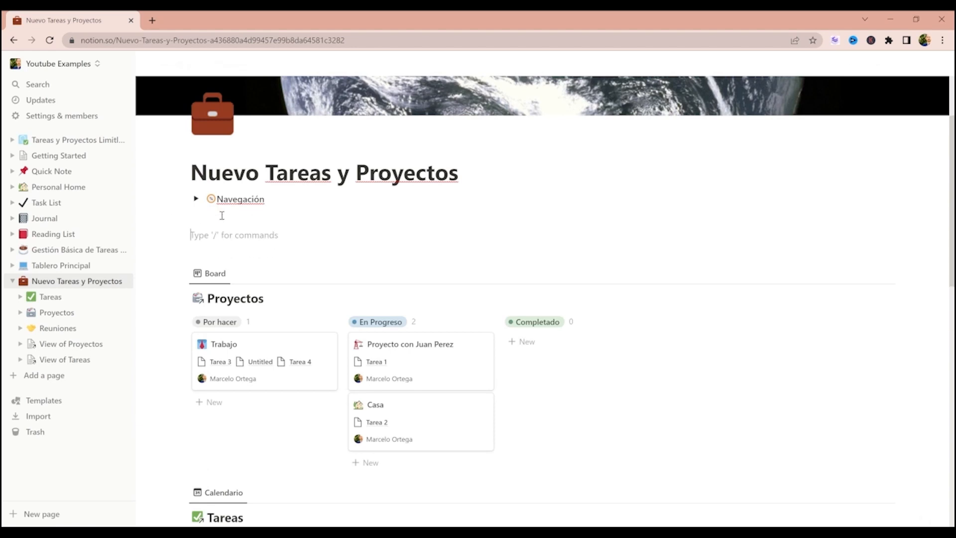
text(/linked)
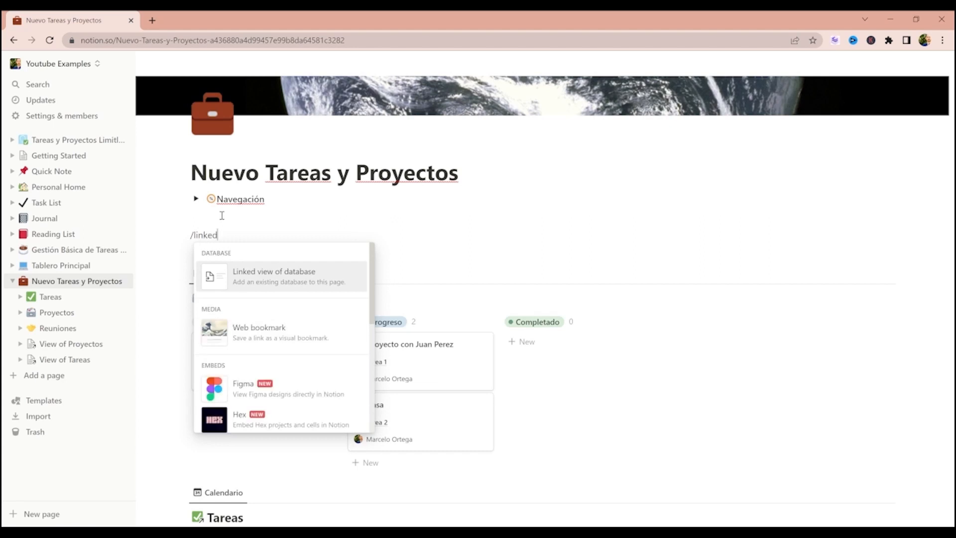
key(Return)
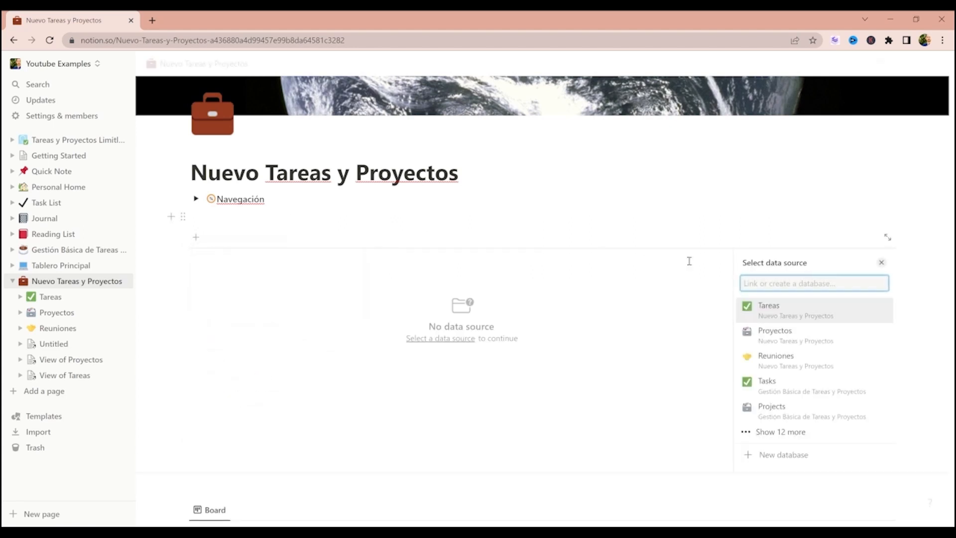
click(801, 367)
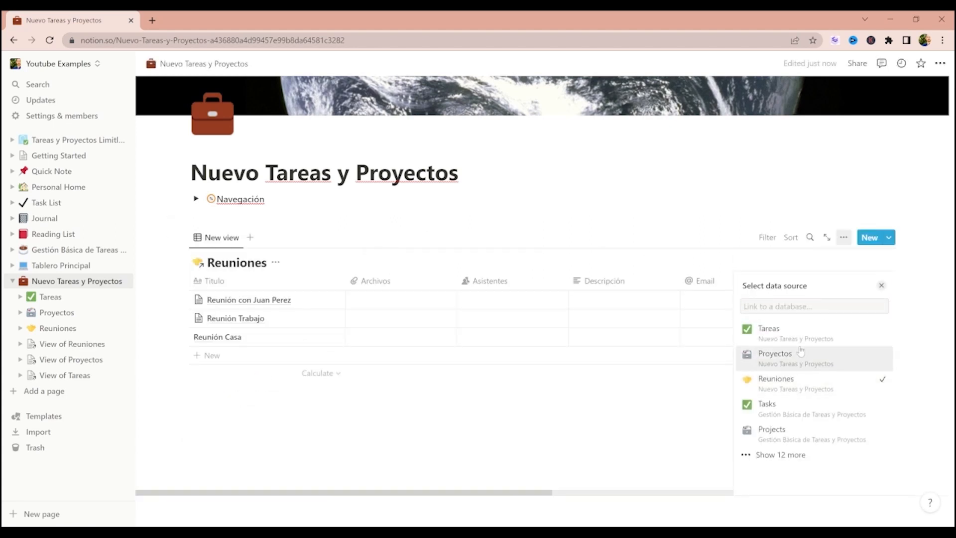
click(786, 329)
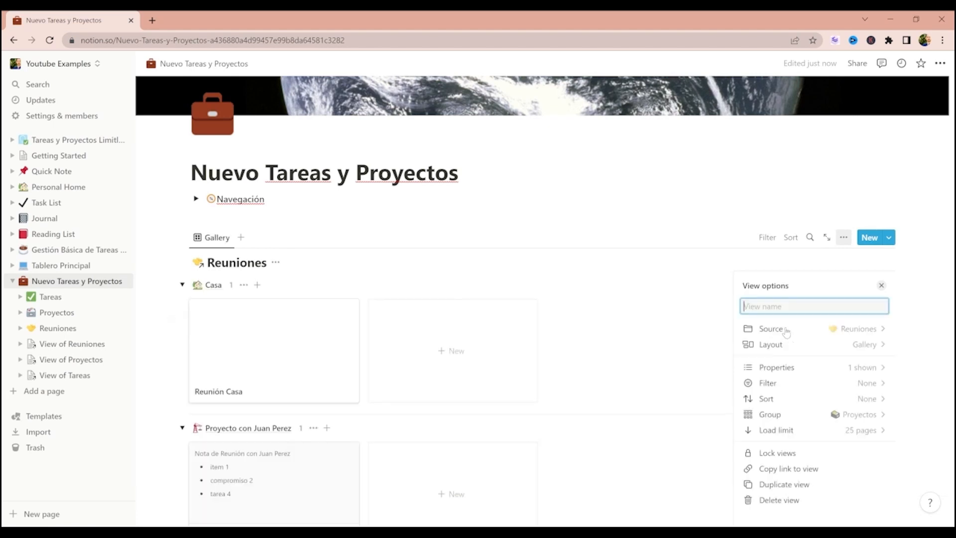
click(530, 236)
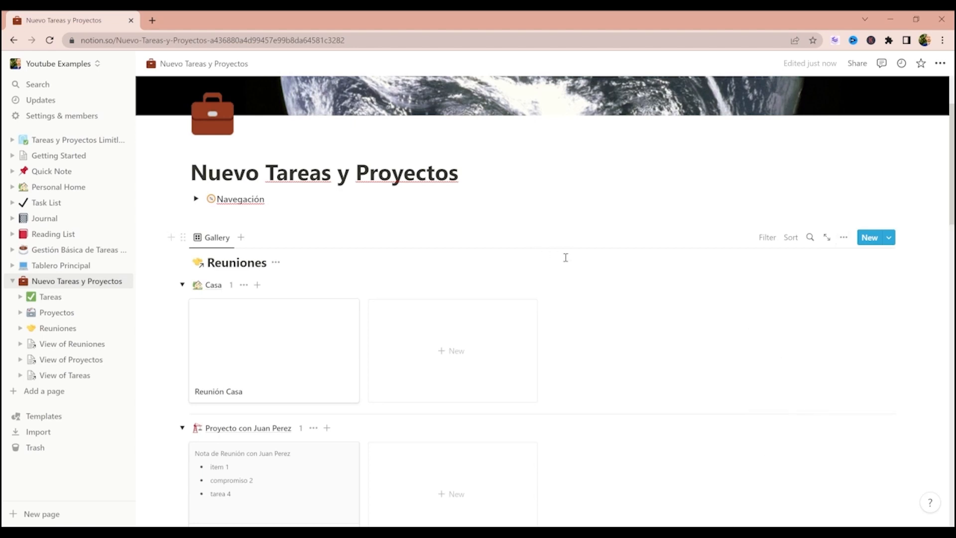
Step: Remove the grouping by Proyectos from the Reuniones gallery view
scroll(565, 257, down, 4)
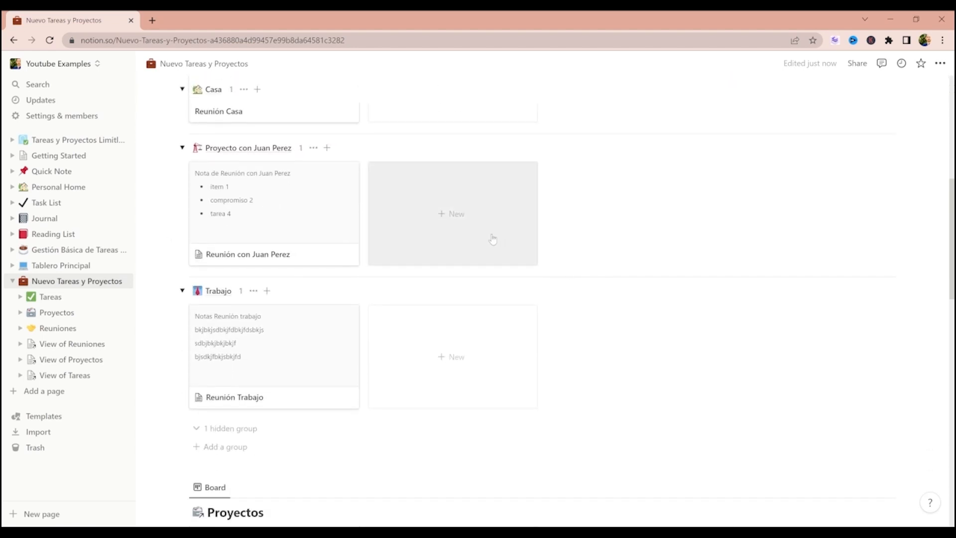
scroll(493, 239, up, 2)
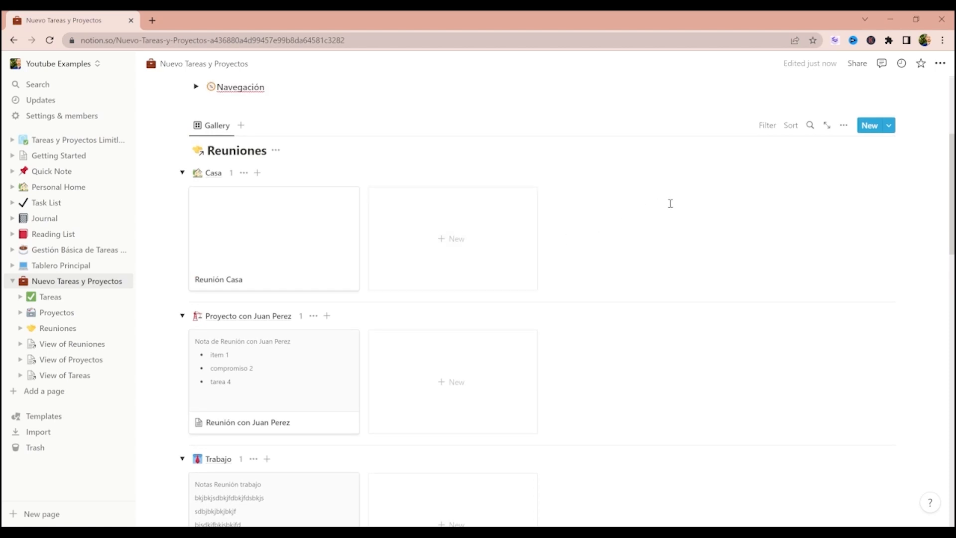
scroll(699, 217, down, 2)
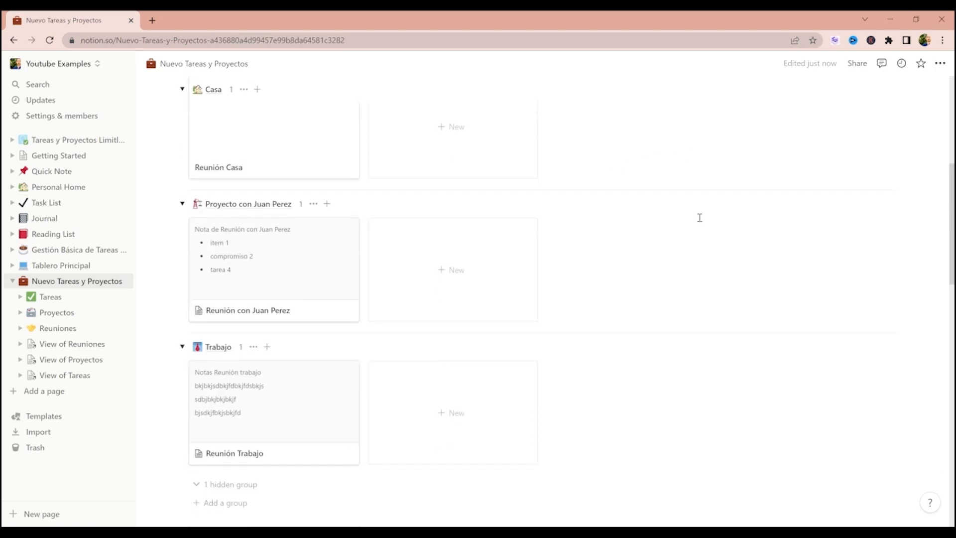
scroll(695, 237, up, 3)
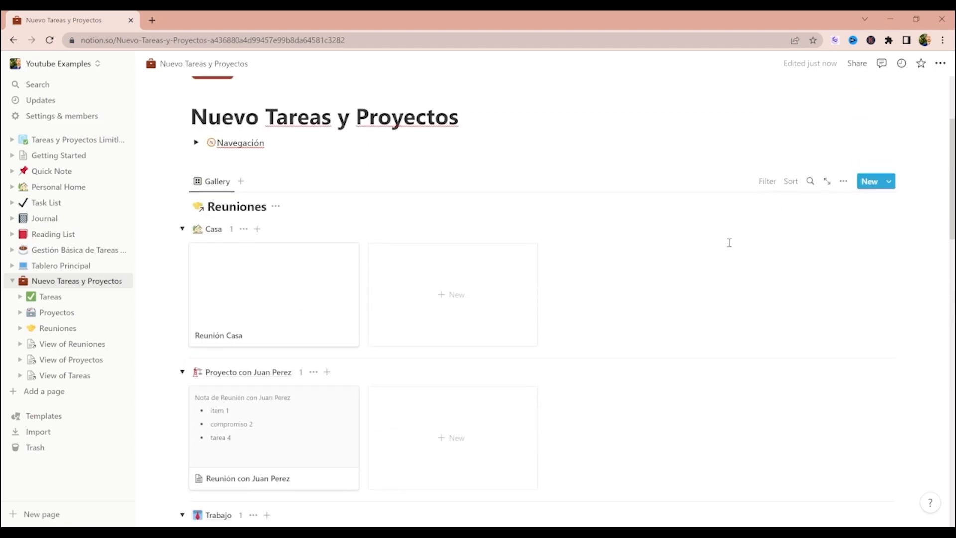
click(843, 181)
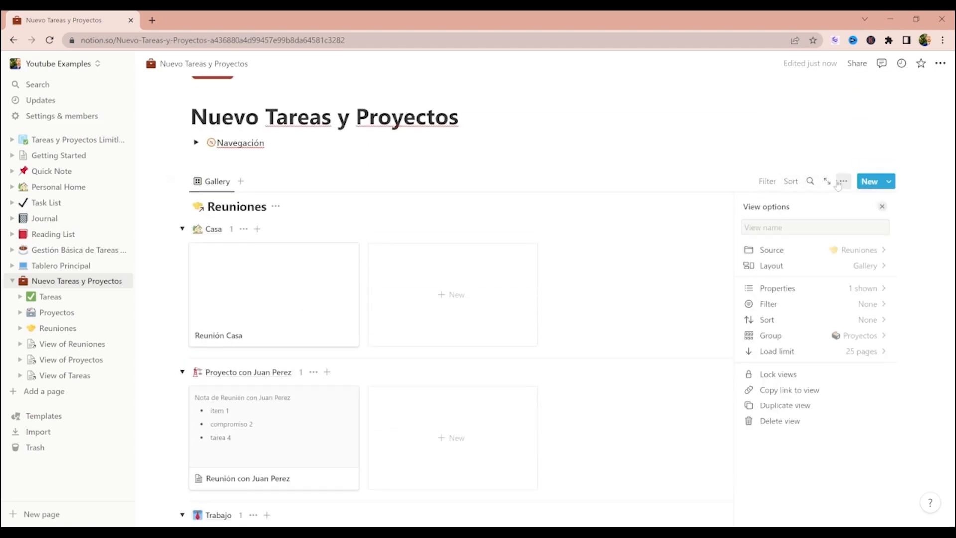
click(804, 335)
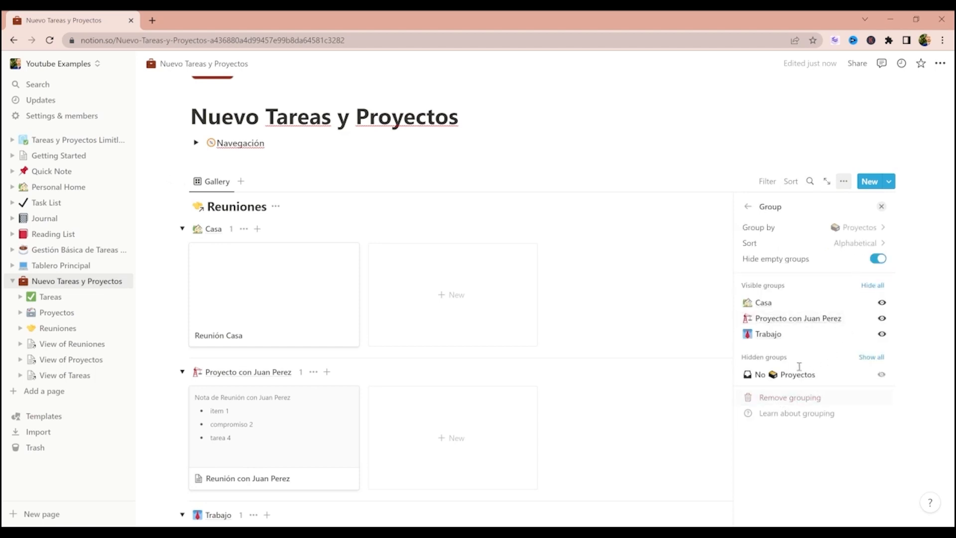
click(847, 184)
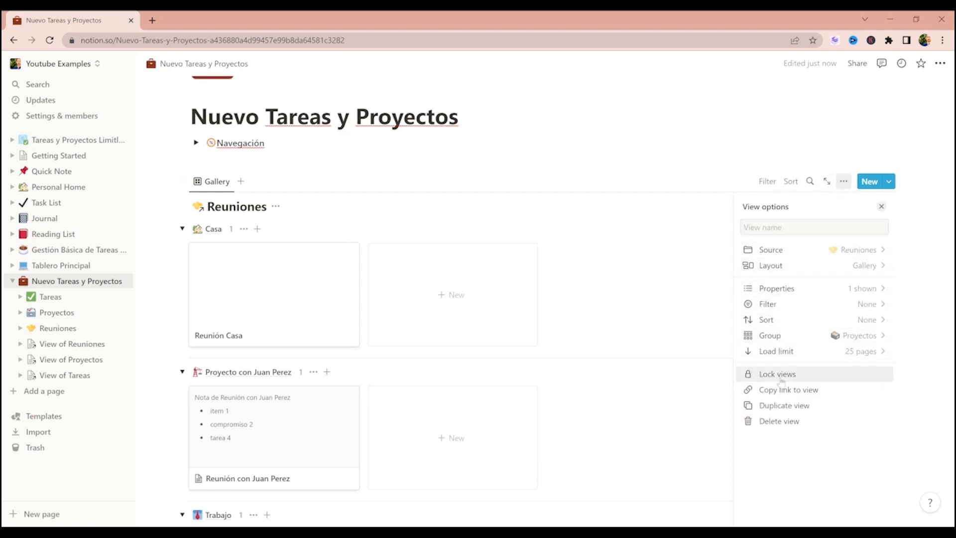
click(778, 336)
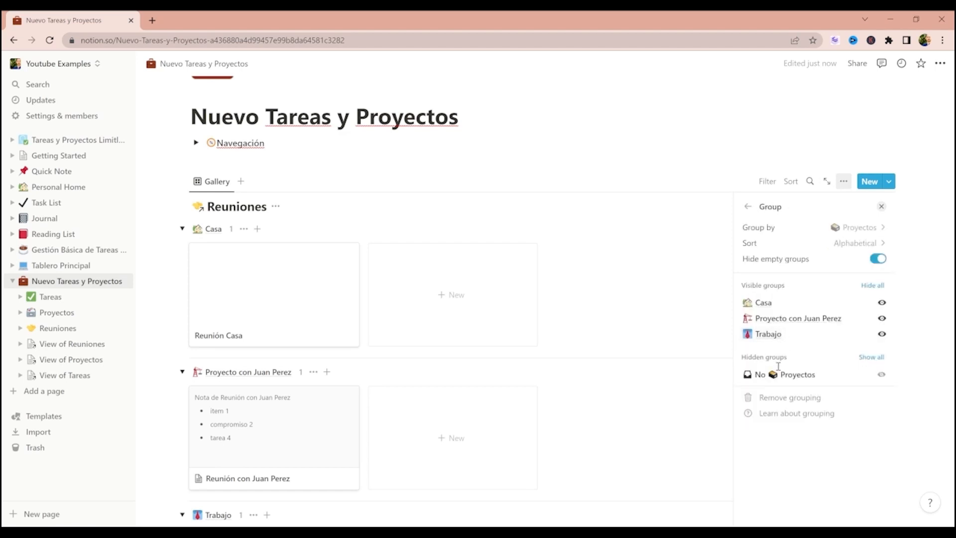
click(770, 398)
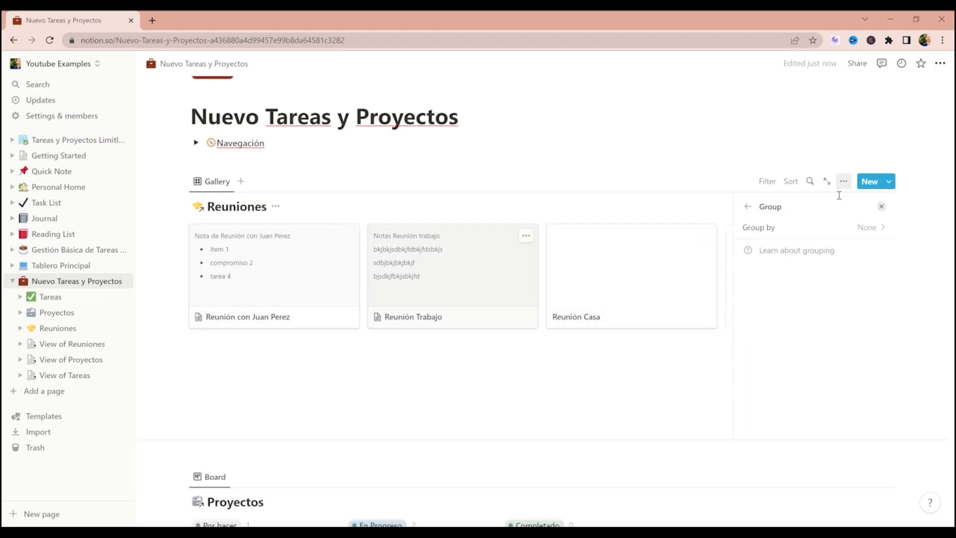
Step: Set the load limit of the Reuniones gallery view to 10 pages
click(748, 206)
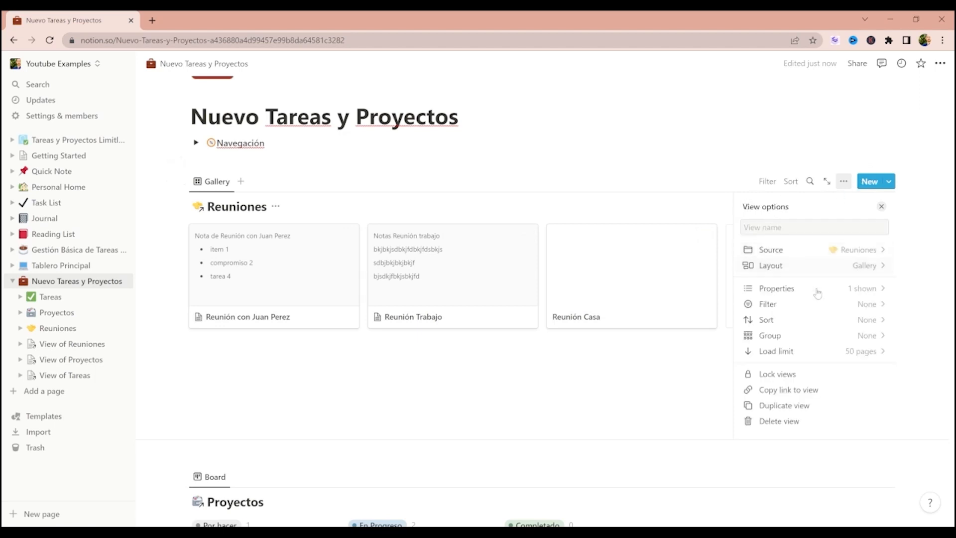
click(837, 359)
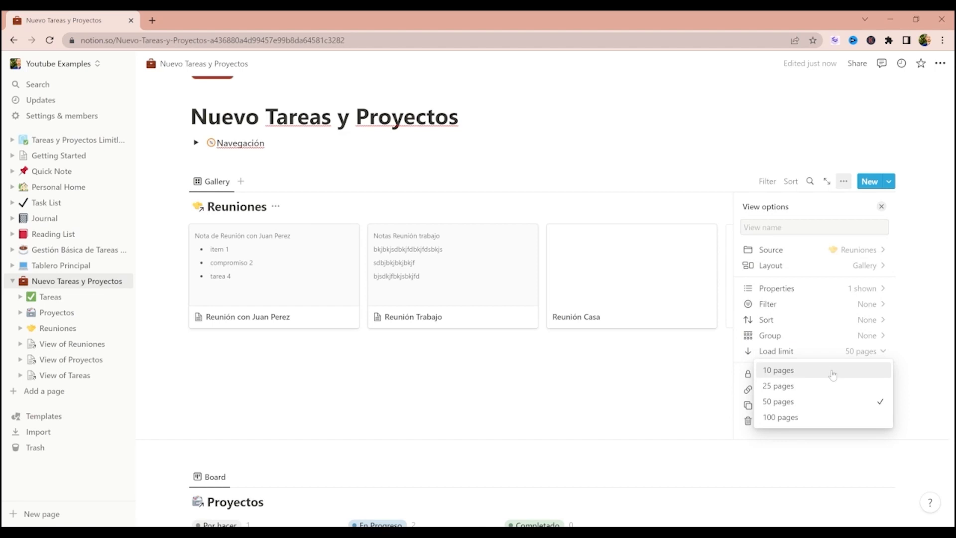
click(833, 371)
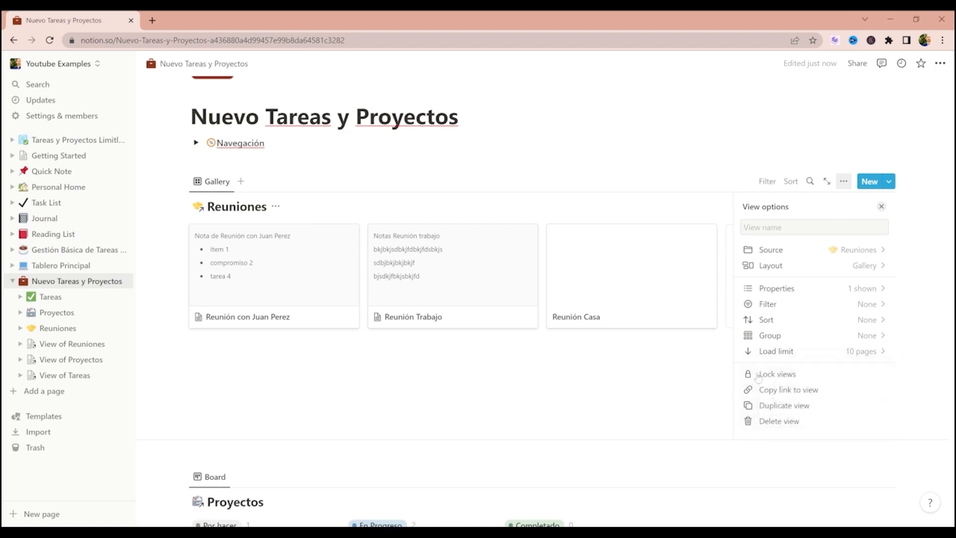
click(602, 365)
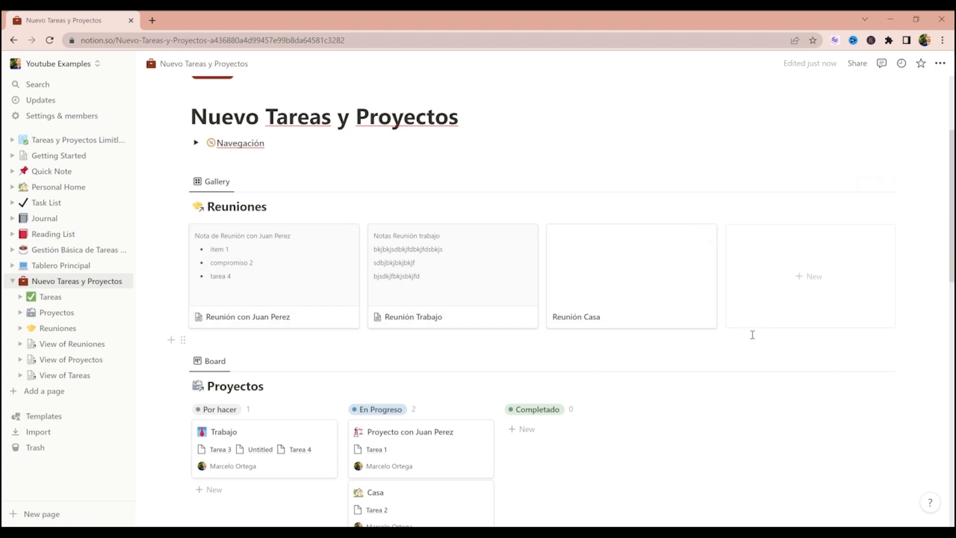
Step: Open the source Reuniones database from the linked gallery's title and return to the Nuevo Tareas y Proyectos page
scroll(740, 329, down, 1)
scroll(747, 324, up, 1)
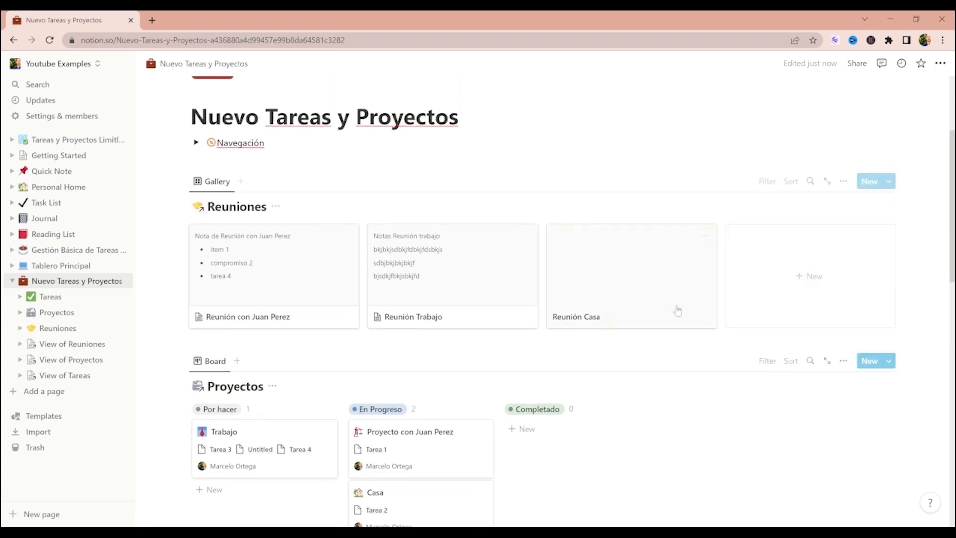
click(245, 207)
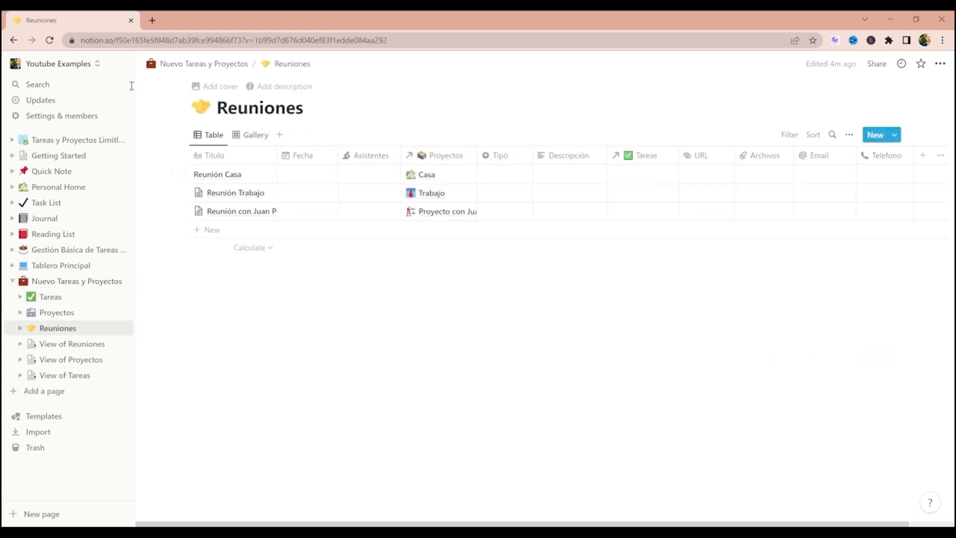
click(15, 41)
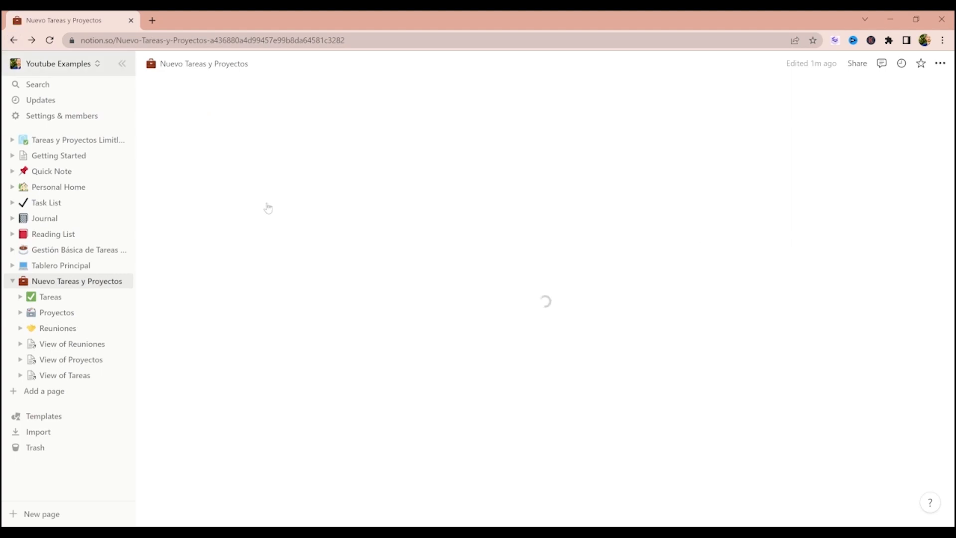
Step: Hide the database title in the layout of the Reuniones gallery view
scroll(299, 244, down, 2)
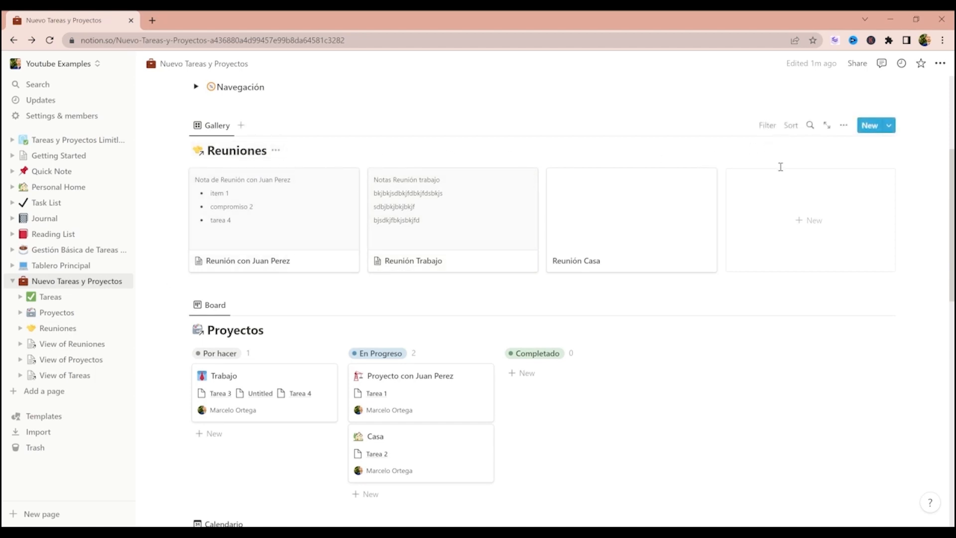
scroll(780, 166, up, 2)
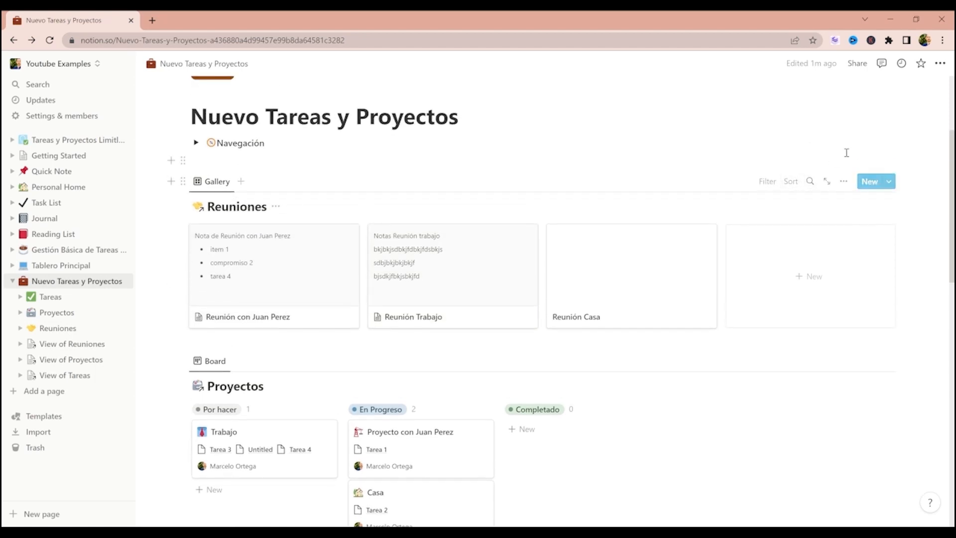
click(843, 182)
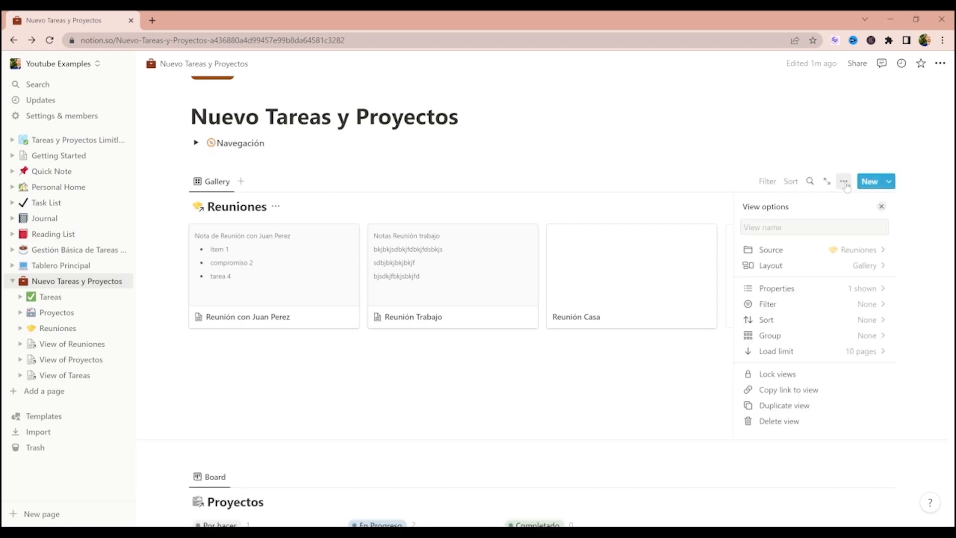
click(861, 265)
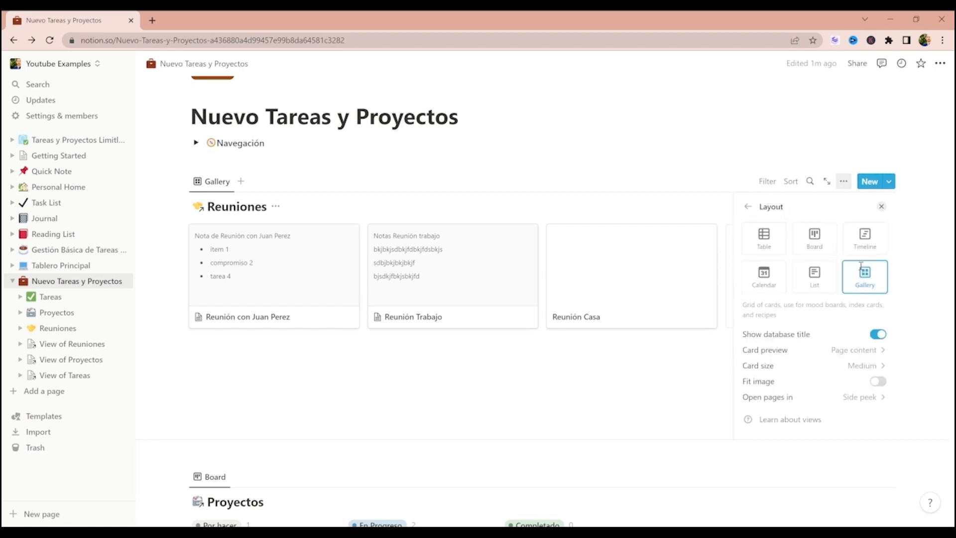
click(882, 337)
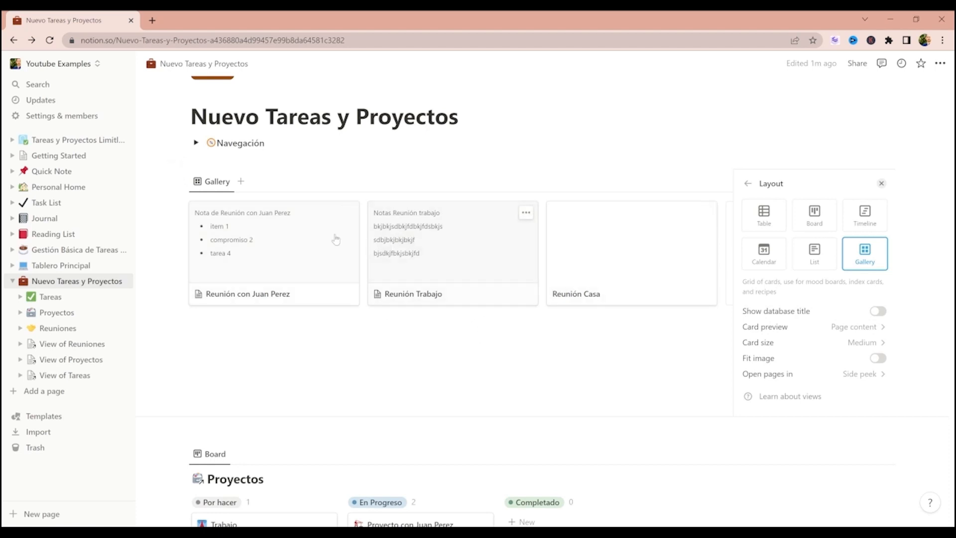
Step: Rename the Gallery view of the meetings database as Reuniones
click(215, 181)
click(215, 181)
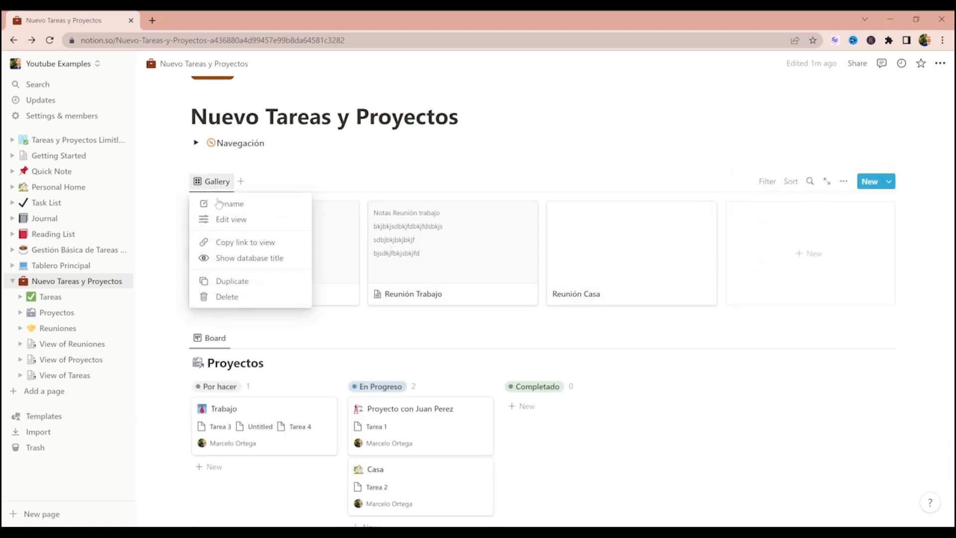
click(219, 203)
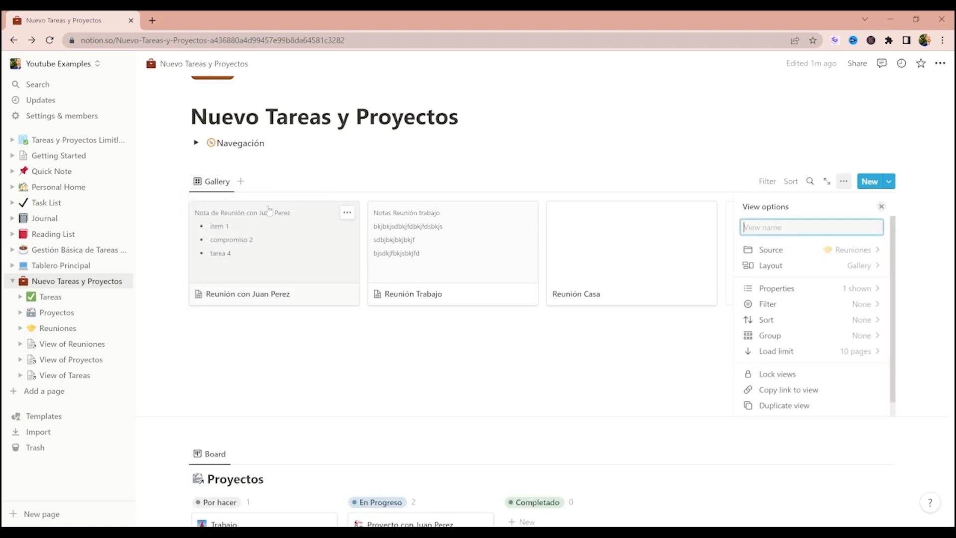
text(Reuniones)
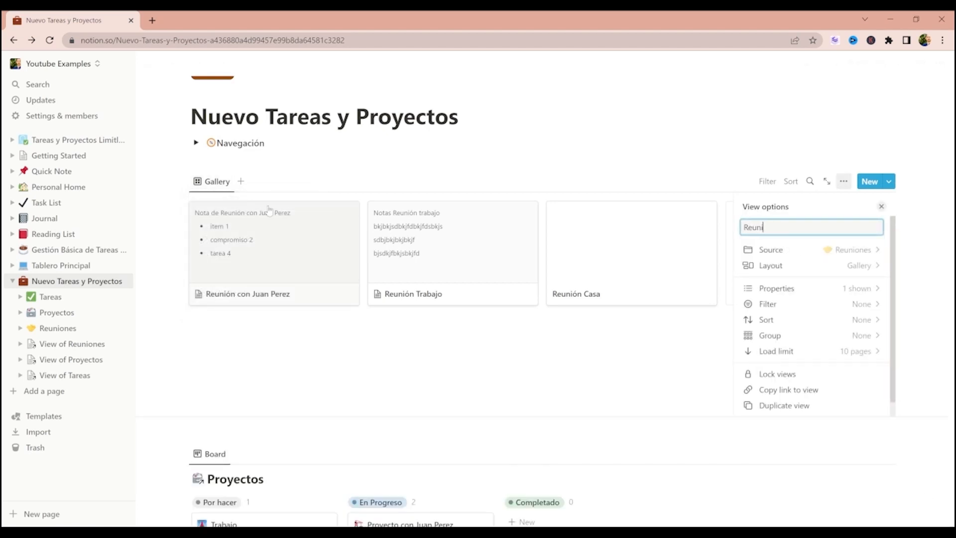
click(359, 384)
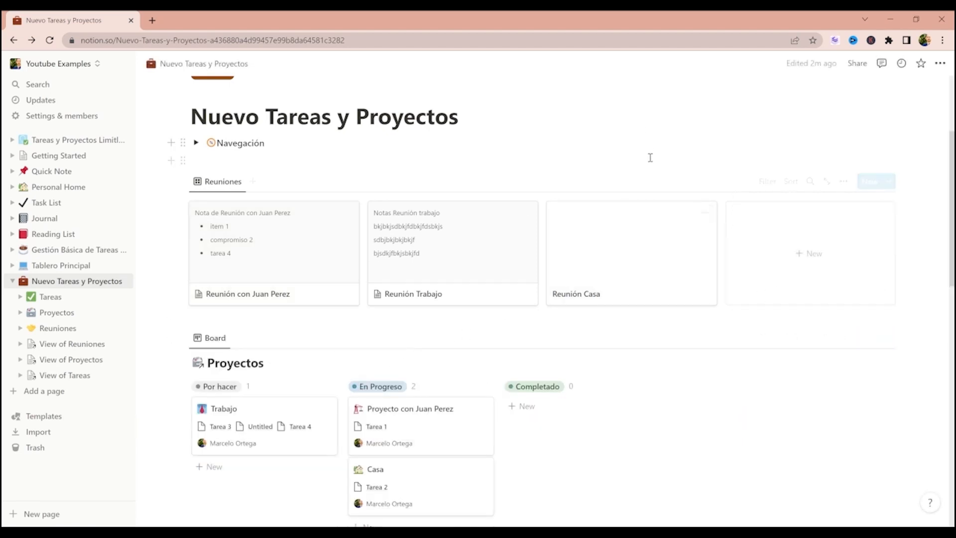
Step: Review the whole dashboard page, from the cover and Reuniones gallery through the Proyectos board to the Tareas calendar
scroll(659, 204, down, 3)
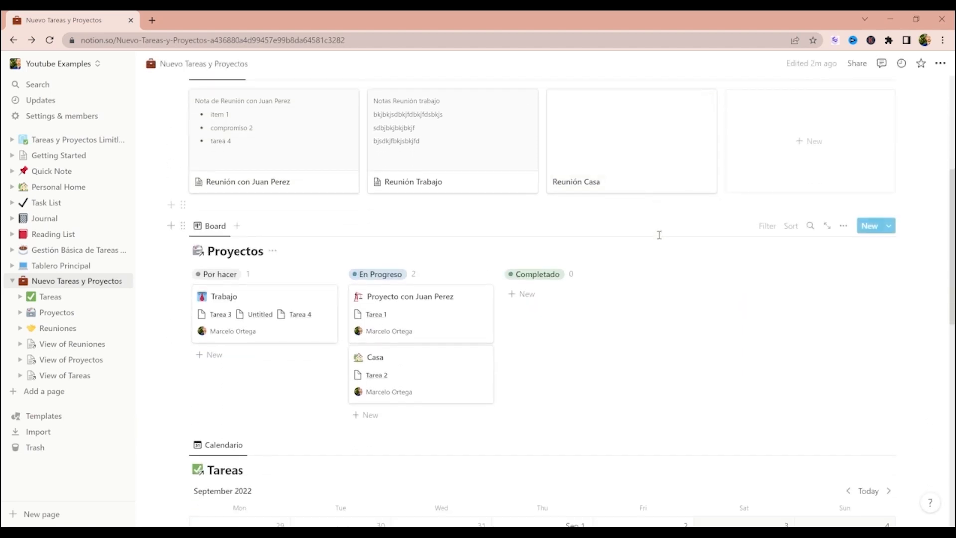
scroll(659, 232, down, 4)
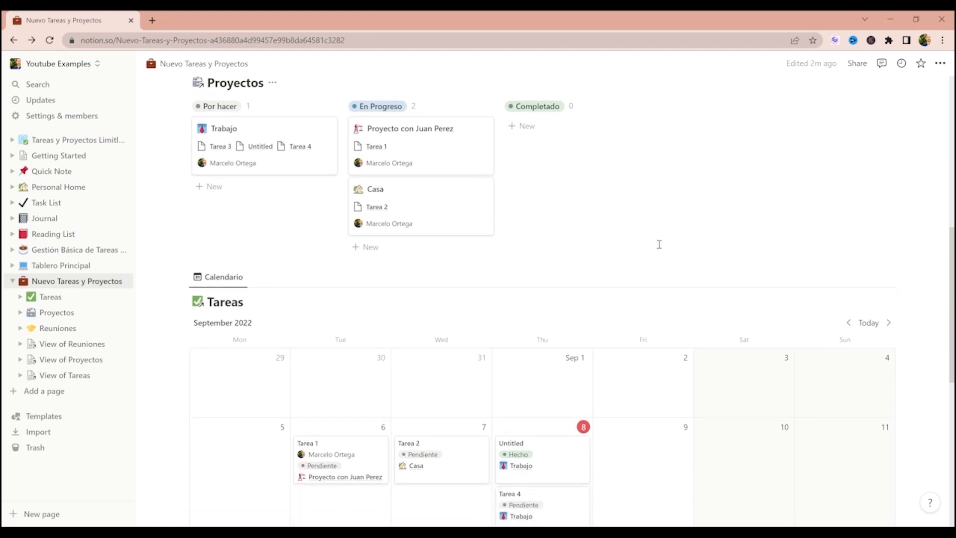
scroll(659, 249, down, 3)
scroll(663, 269, up, 10)
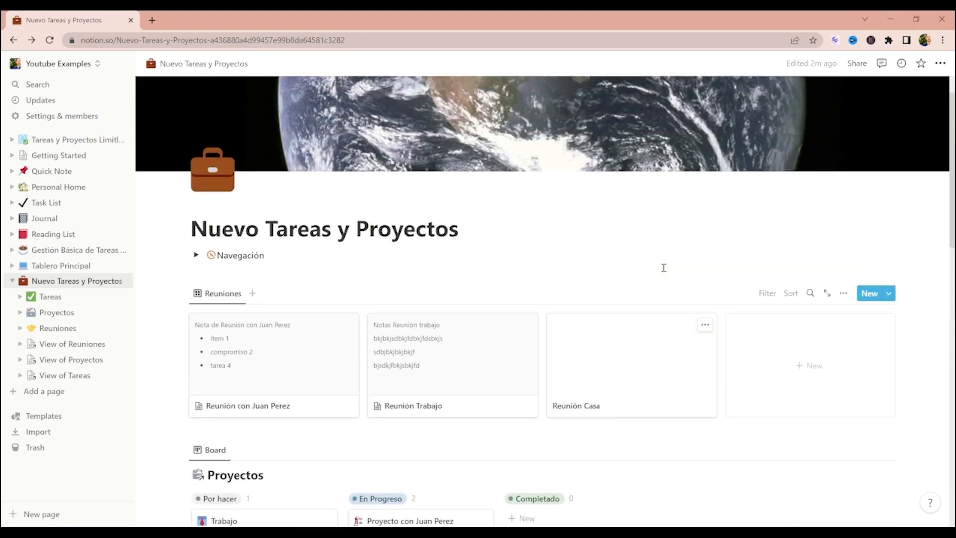
scroll(663, 268, up, 1)
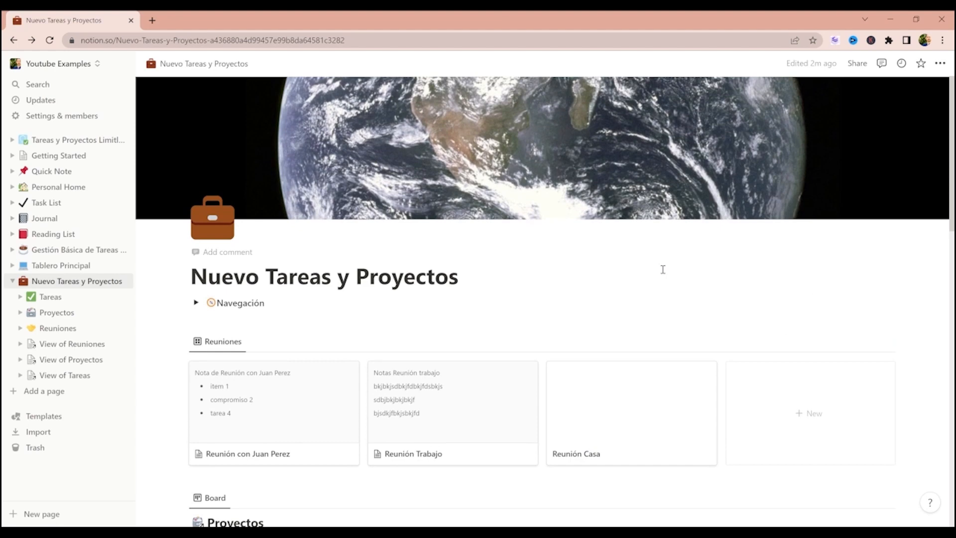
scroll(663, 277, down, 3)
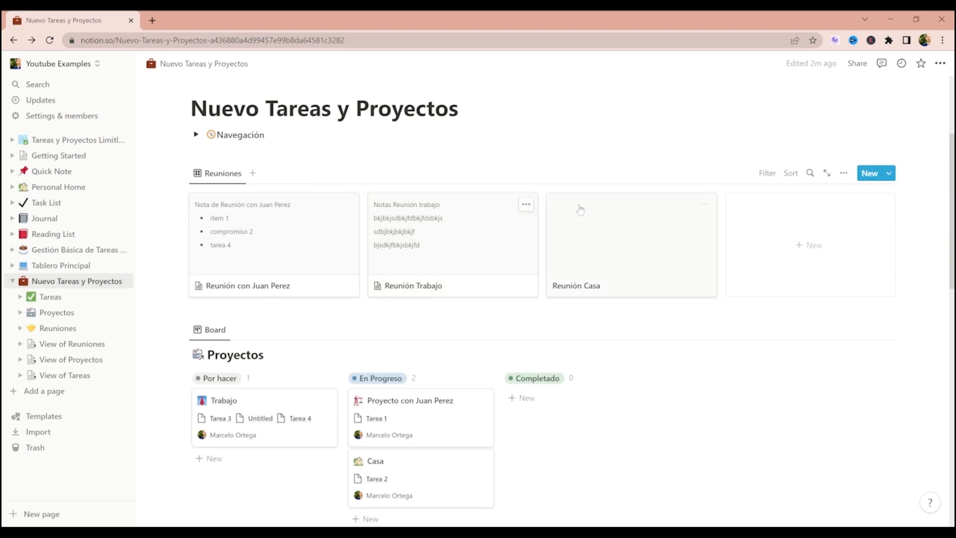
scroll(431, 359, down, 4)
scroll(435, 358, down, 6)
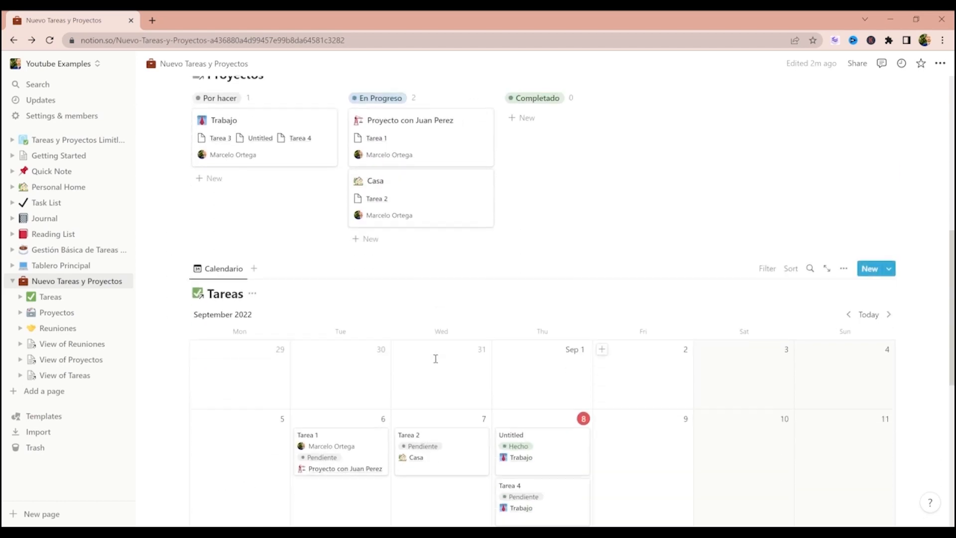
scroll(440, 363, down, 2)
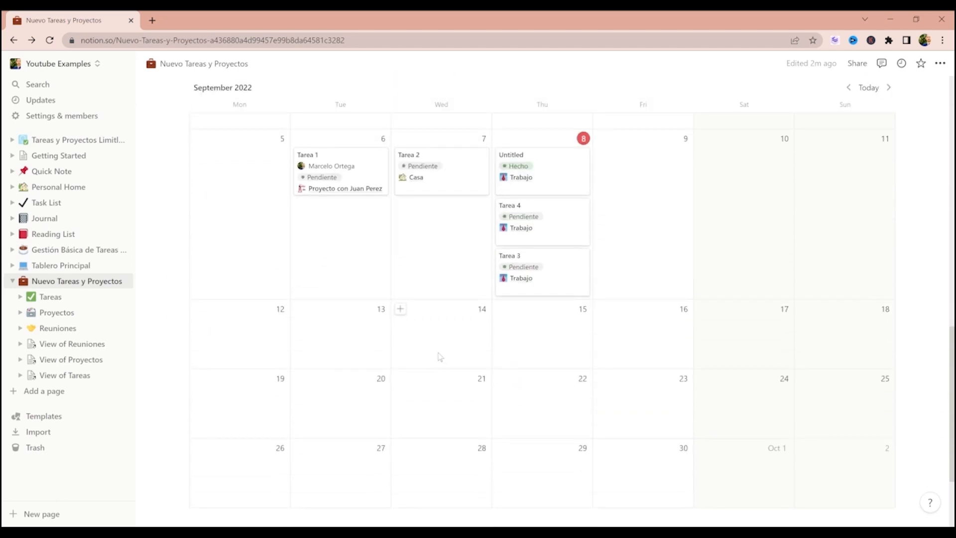